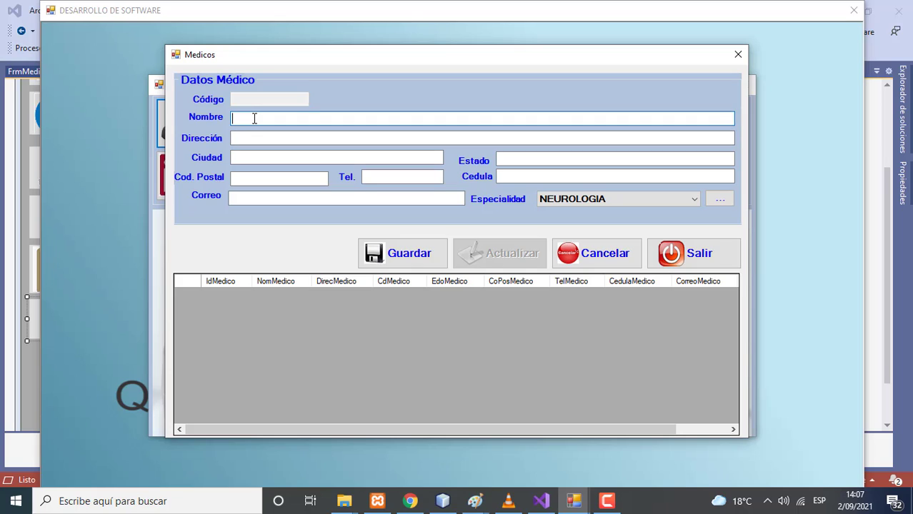
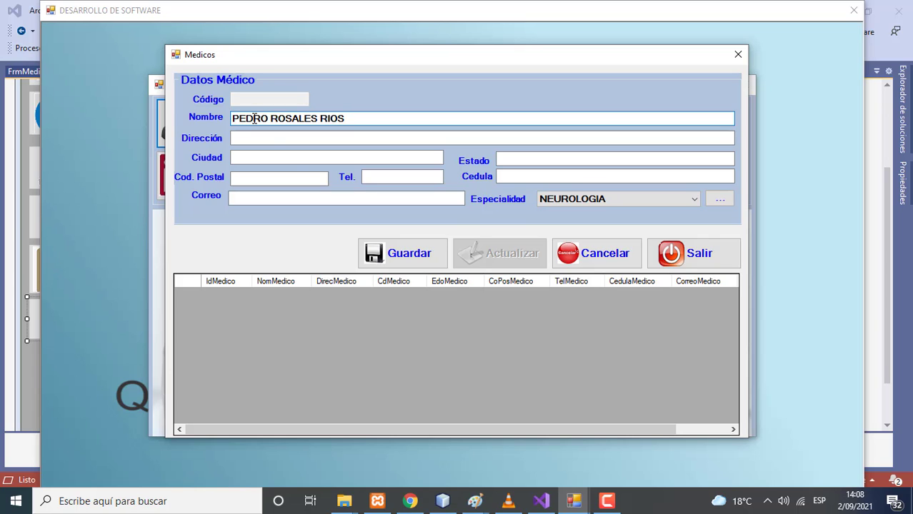
Save a new NEUROLOGIA doctor record containing only the doctor's full name
{"action": "left_click", "coordinate": [398, 261]}
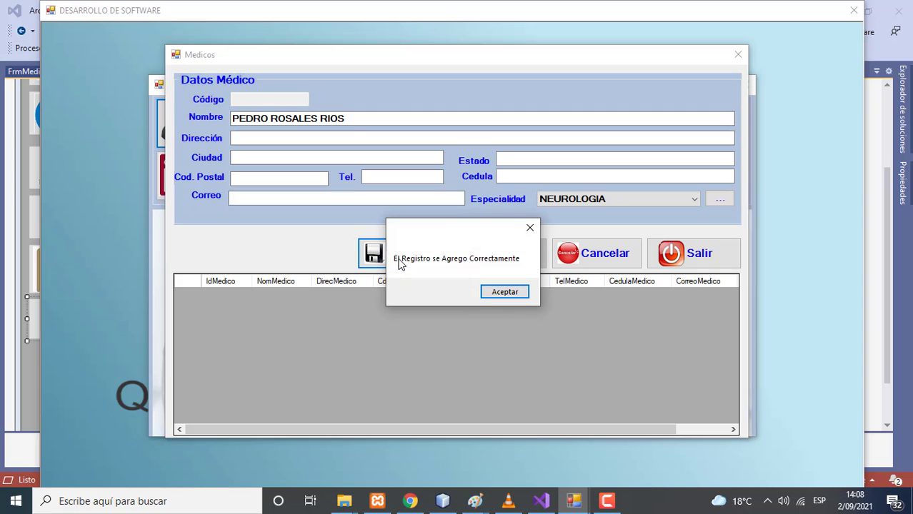
Enter the second doctor's full name and street address, keeping the specialty NEUROLOGIA
{"action": "left_click", "coordinate": [503, 294]}
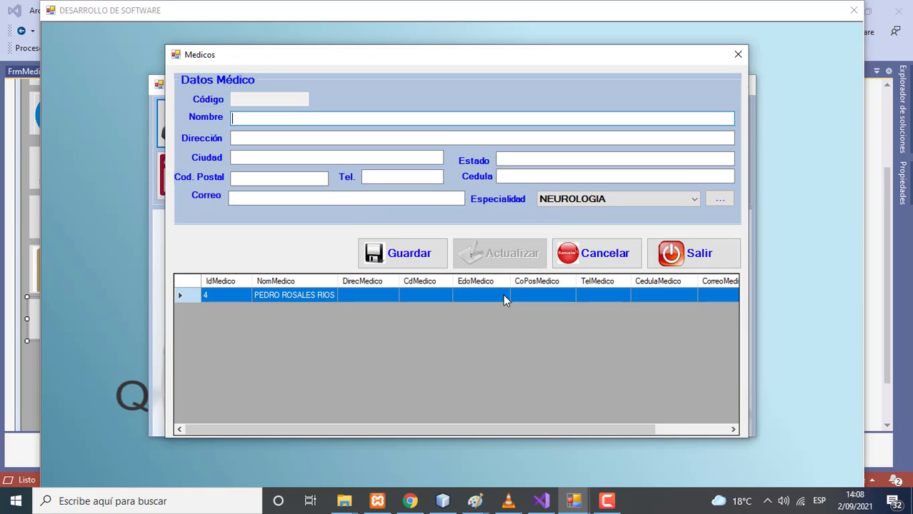
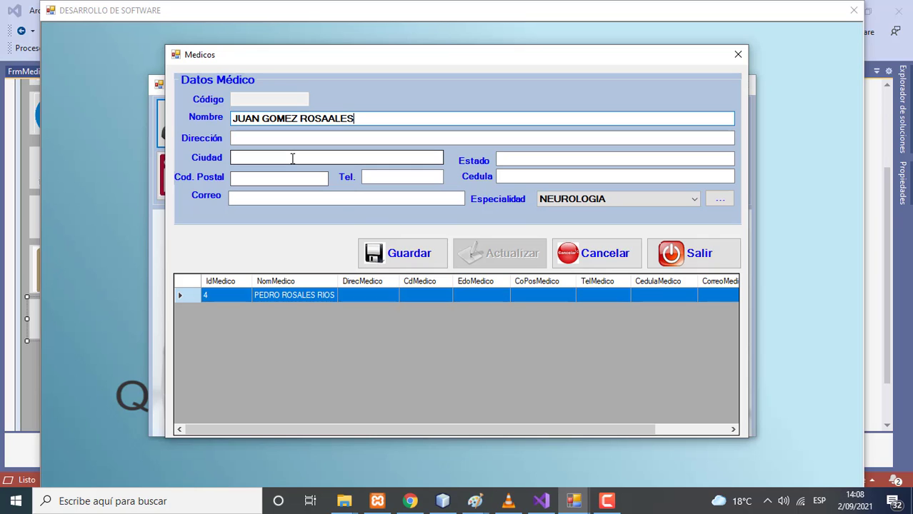
{"action": "left_click", "coordinate": [271, 140]}
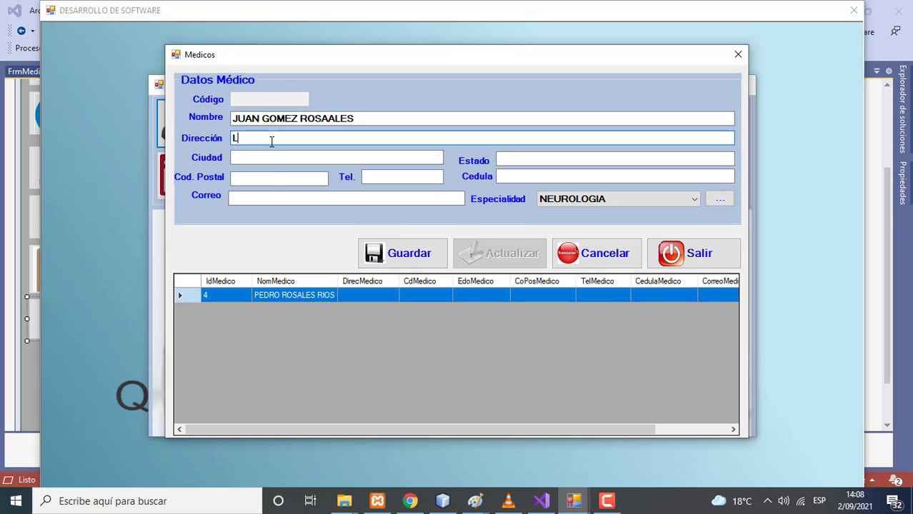
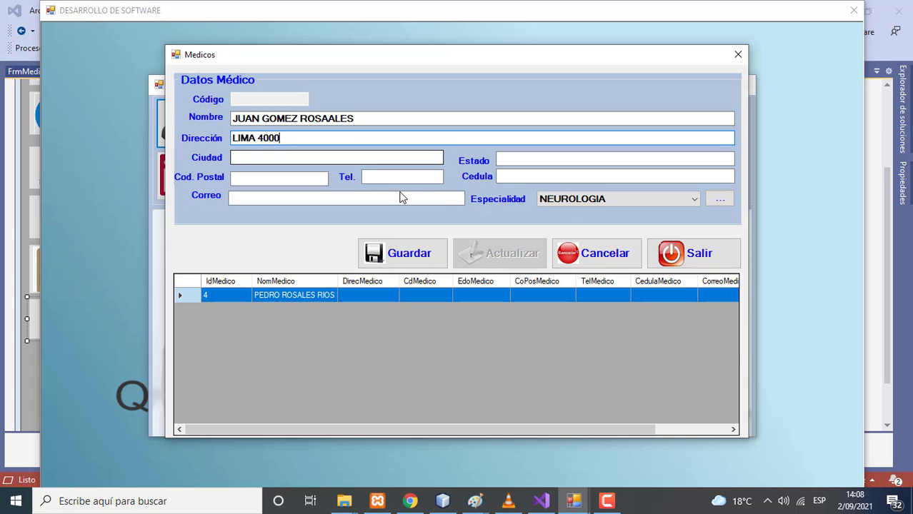
{"action": "left_click", "coordinate": [614, 202]}
{"action": "left_click", "coordinate": [614, 202]}
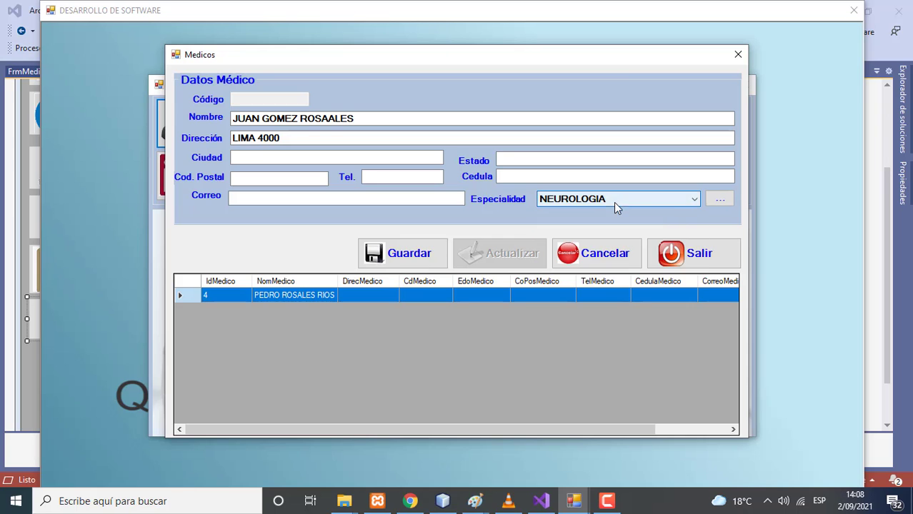
Add PEDIATRIA to the specialties catalog as Id 13, then return to the doctor form
{"action": "left_click", "coordinate": [716, 201]}
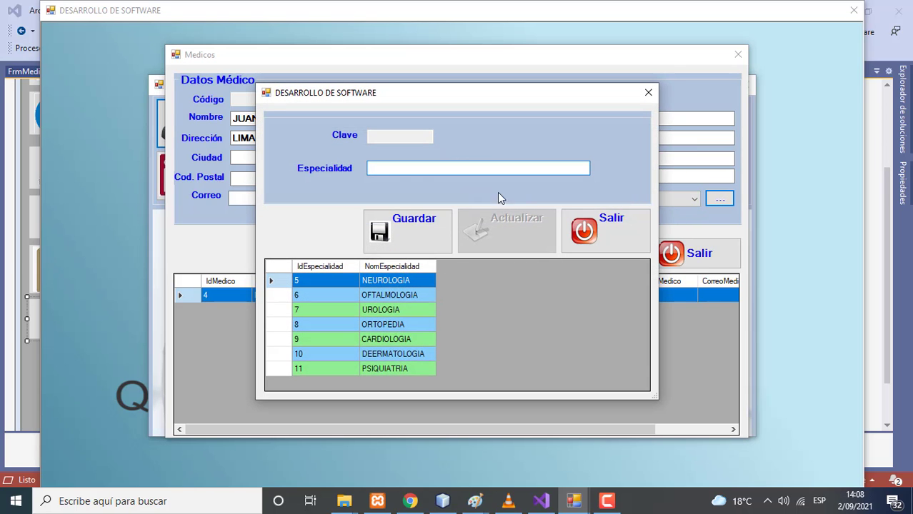
{"action": "type", "text": "PEDIATRIA"}
{"action": "left_click", "coordinate": [417, 217]}
{"action": "left_click", "coordinate": [521, 295]}
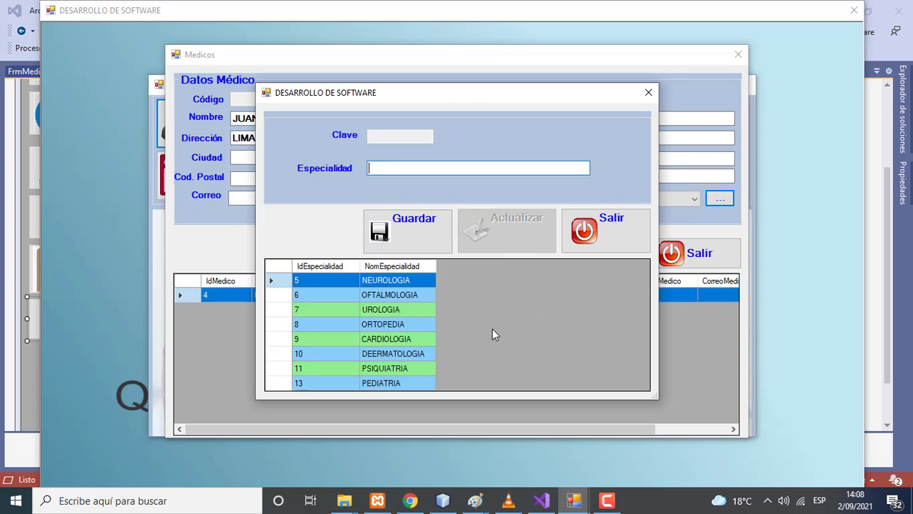
{"action": "left_click", "coordinate": [403, 379]}
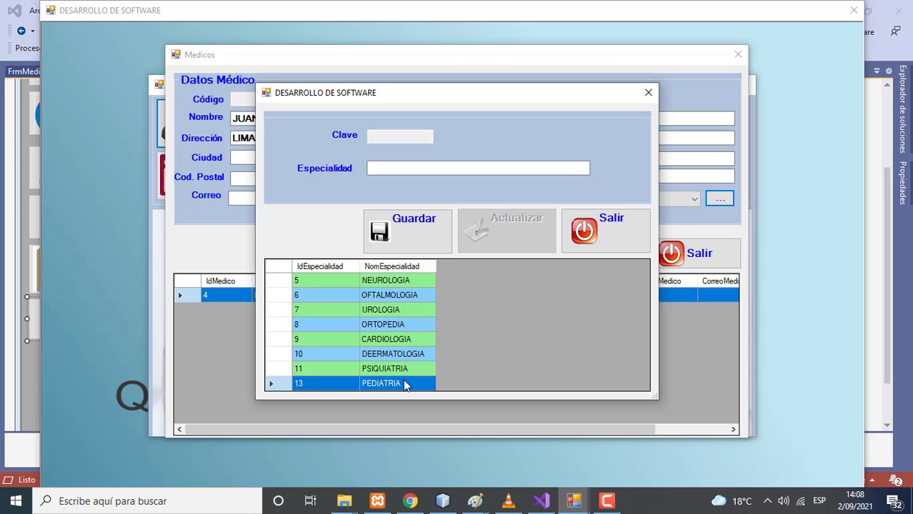
{"action": "left_click", "coordinate": [611, 240]}
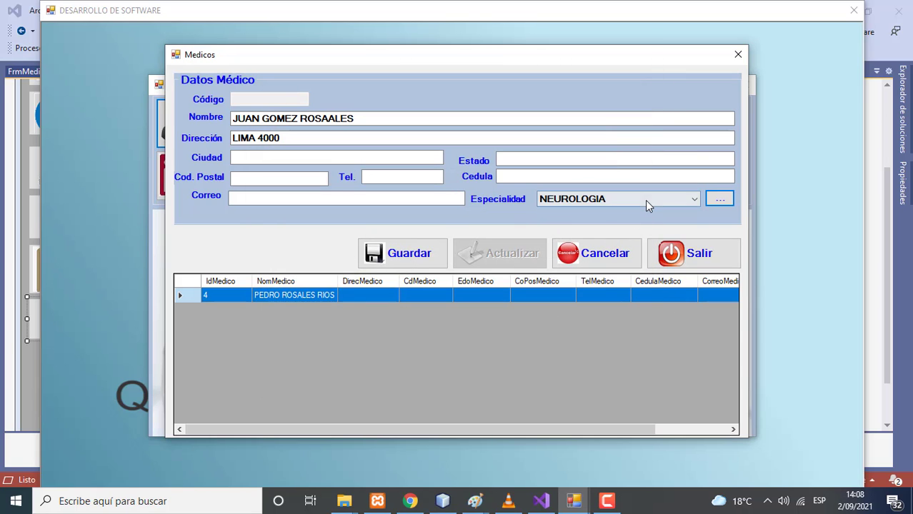
Give the second doctor specialty PEDIATRIA, a phone number and an e-mail, and save as row 5
{"action": "left_click", "coordinate": [645, 200]}
{"action": "left_click", "coordinate": [607, 288]}
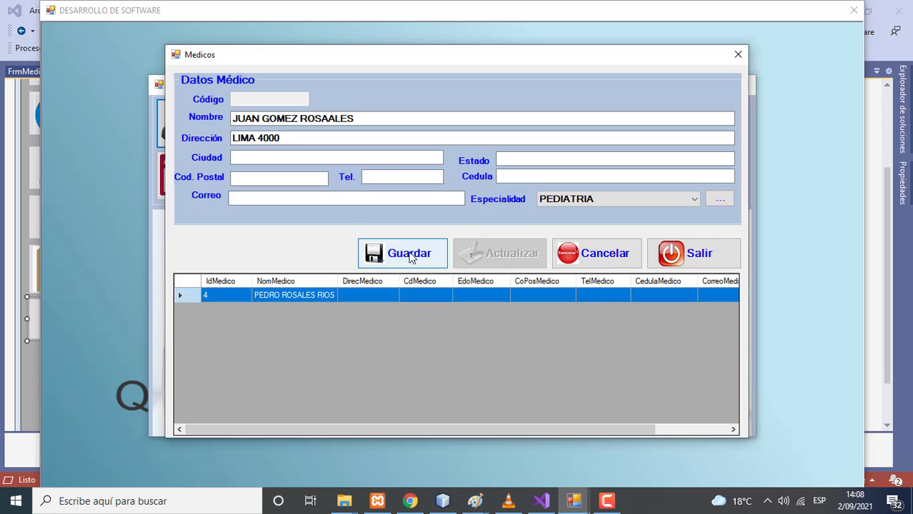
{"action": "type", "text": "1111111111"}
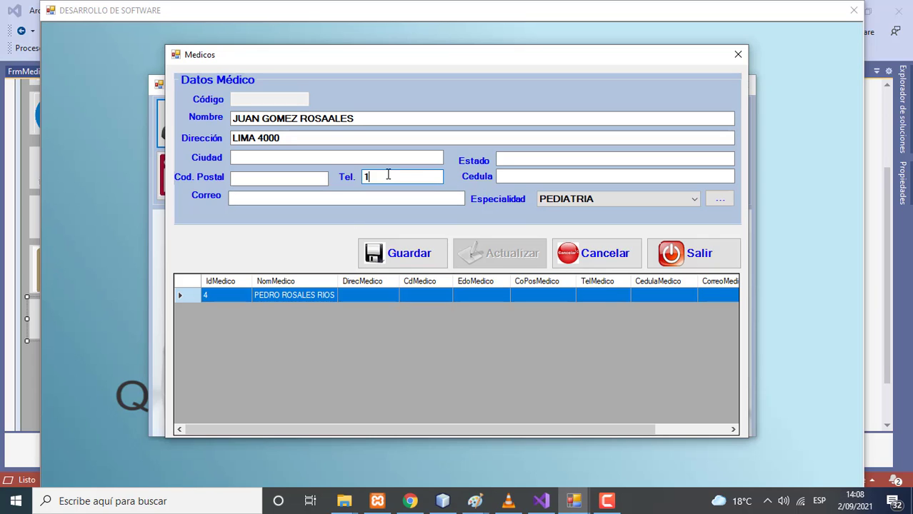
{"action": "left_click", "coordinate": [312, 202]}
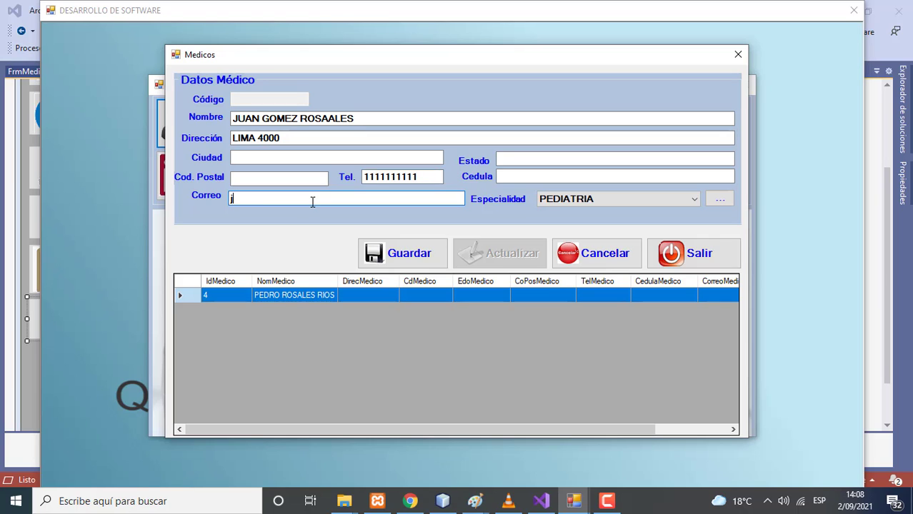
{"action": "left_click", "coordinate": [400, 253]}
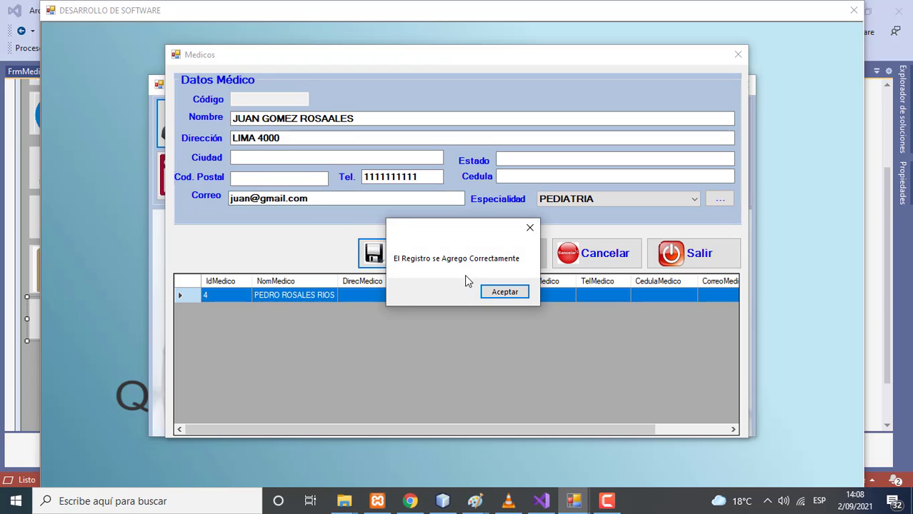
{"action": "left_click", "coordinate": [502, 292]}
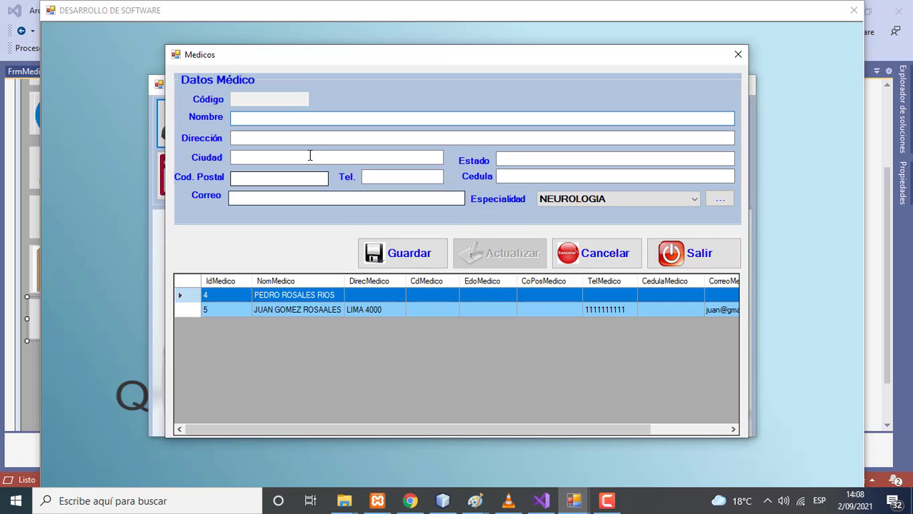
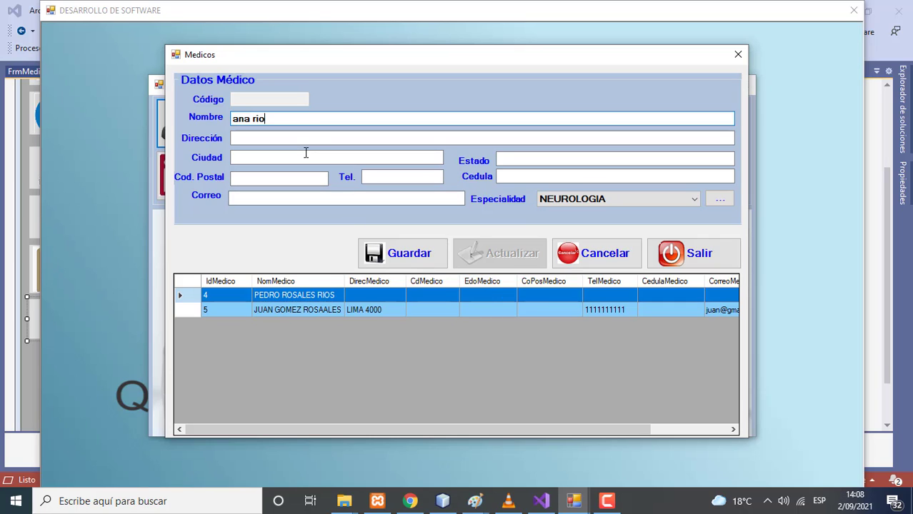
Save a third doctor with name, address, city lima, phone and ORTOPEDIA specialty as row 6
{"action": "left_click", "coordinate": [278, 140]}
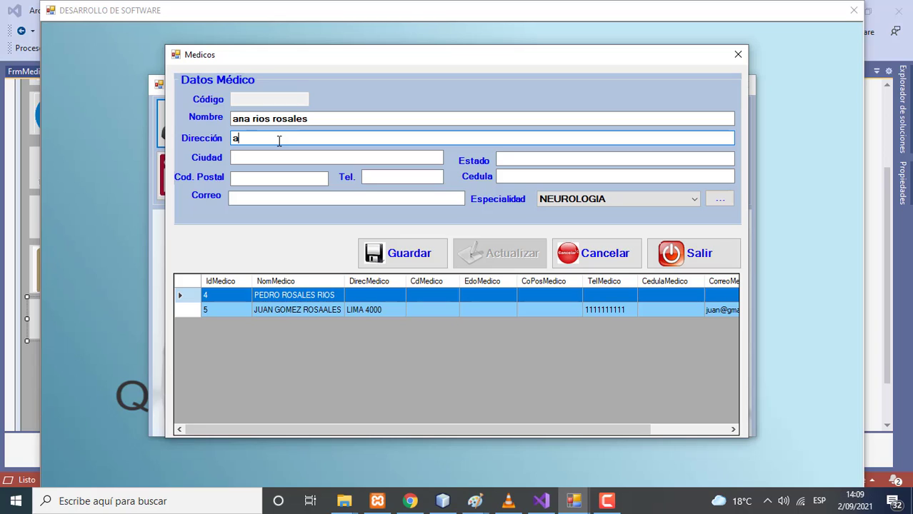
{"action": "left_click", "coordinate": [279, 153]}
{"action": "type", "text": "lima"}
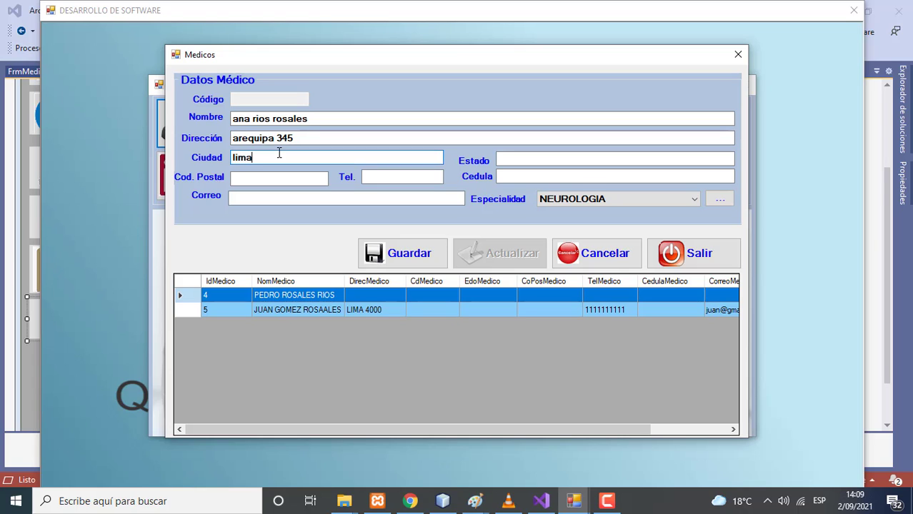
{"action": "left_click", "coordinate": [378, 177]}
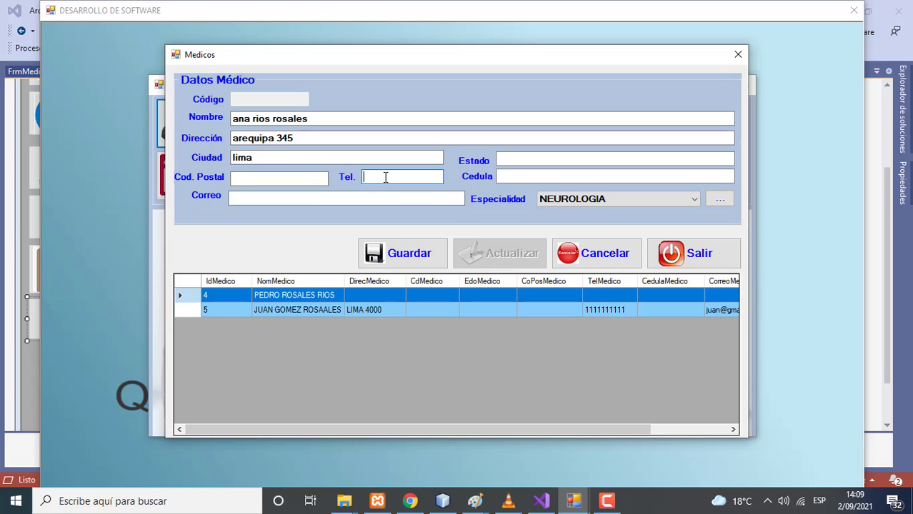
{"action": "type", "text": "6666666"}
{"action": "left_click", "coordinate": [589, 199]}
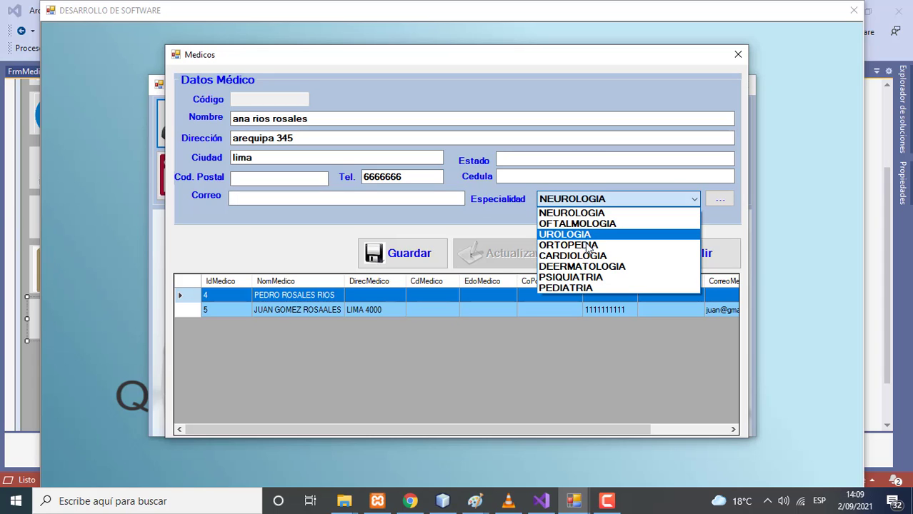
{"action": "left_click", "coordinate": [588, 247]}
{"action": "left_click", "coordinate": [420, 263]}
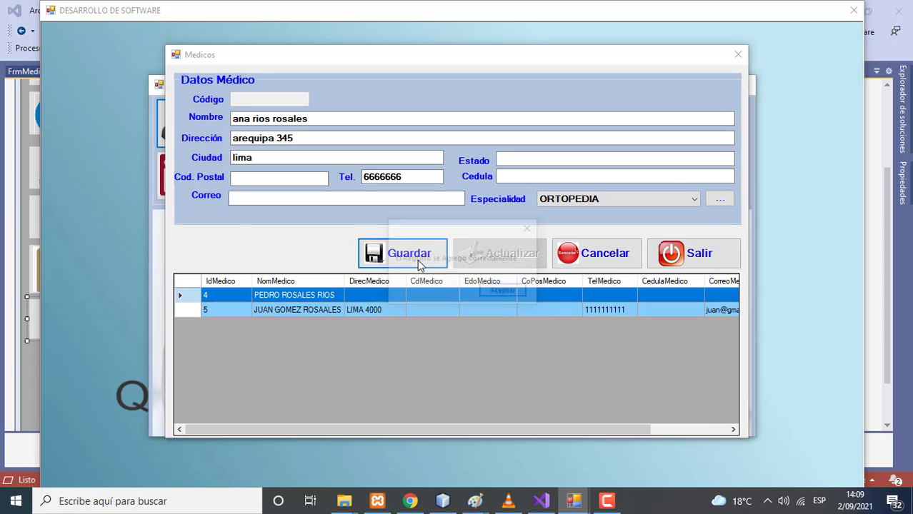
{"action": "left_click", "coordinate": [490, 289]}
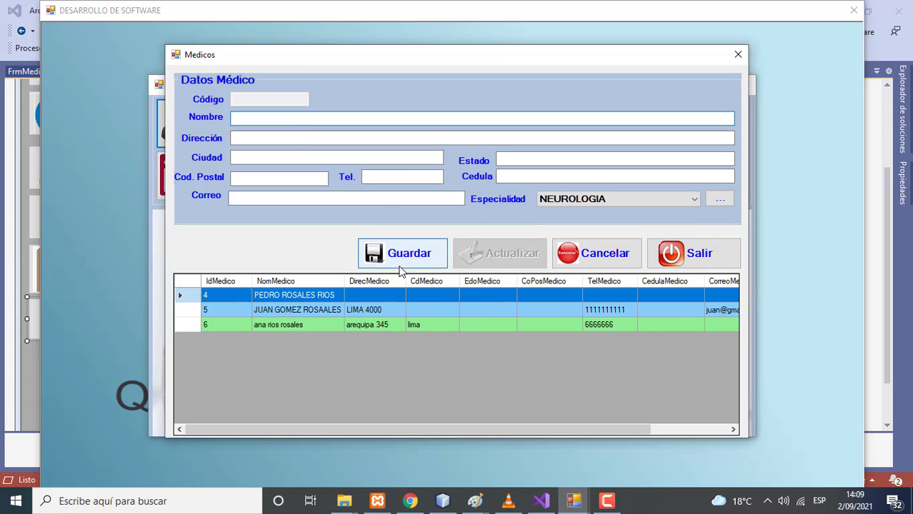
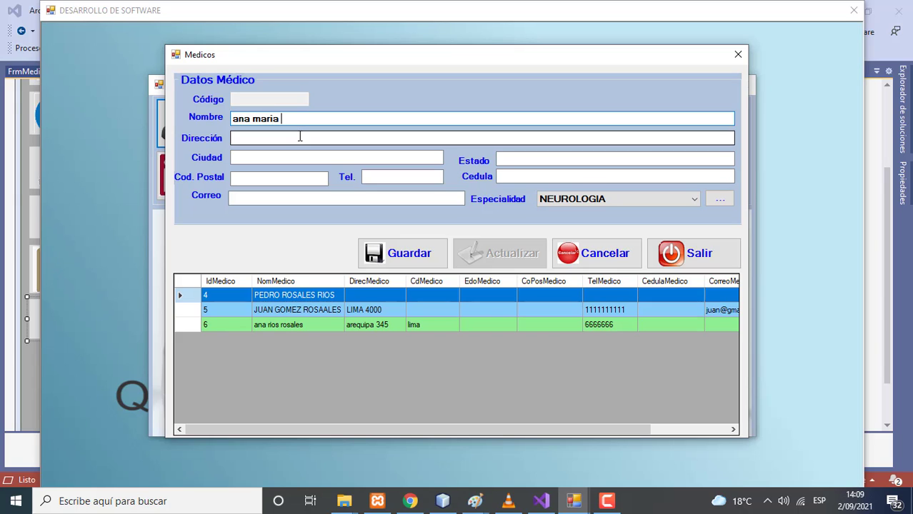
Save a fourth doctor with name, address, phone and CARDIOLOGIA specialty as row 7
{"action": "left_click", "coordinate": [273, 138]}
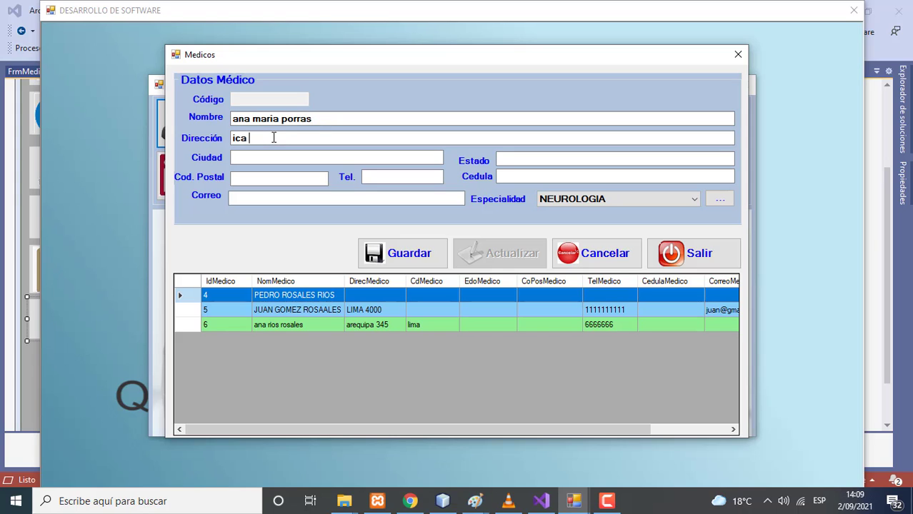
{"action": "left_click", "coordinate": [384, 178]}
{"action": "type", "text": "7777777"}
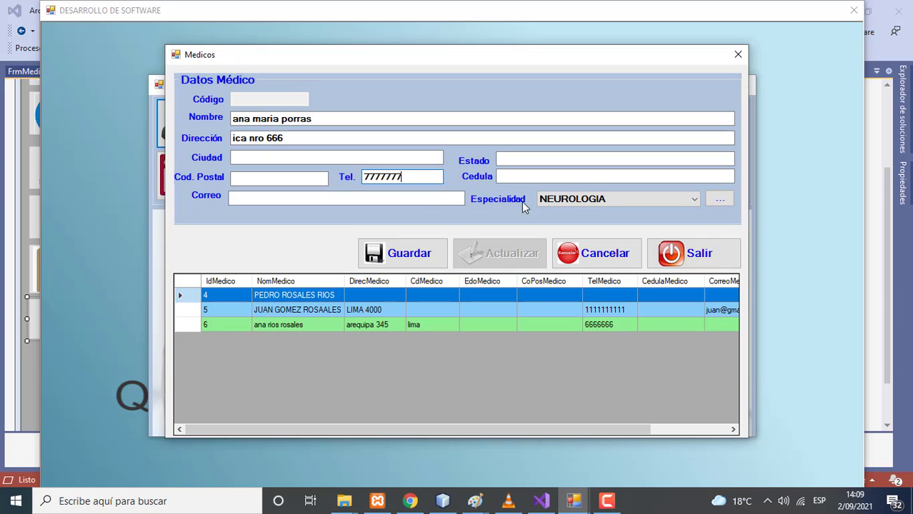
{"action": "left_click", "coordinate": [546, 200]}
{"action": "left_click", "coordinate": [582, 256]}
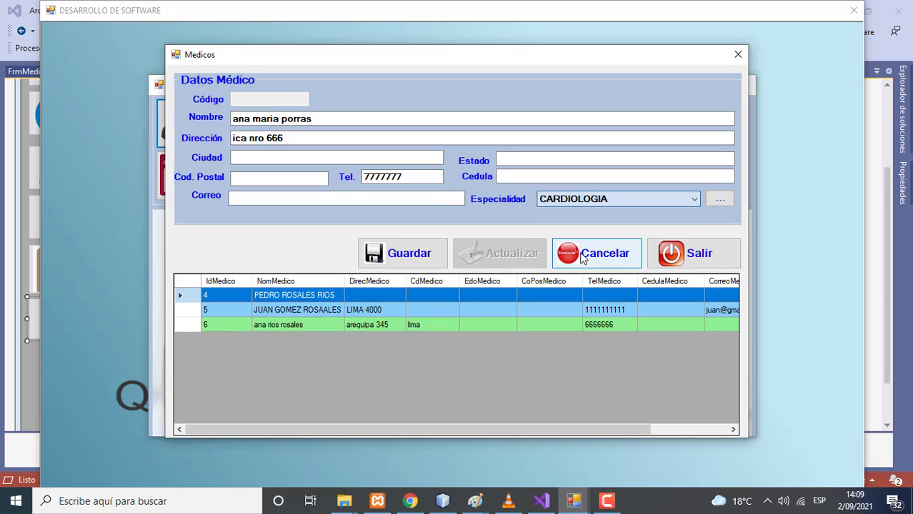
{"action": "left_click", "coordinate": [426, 259]}
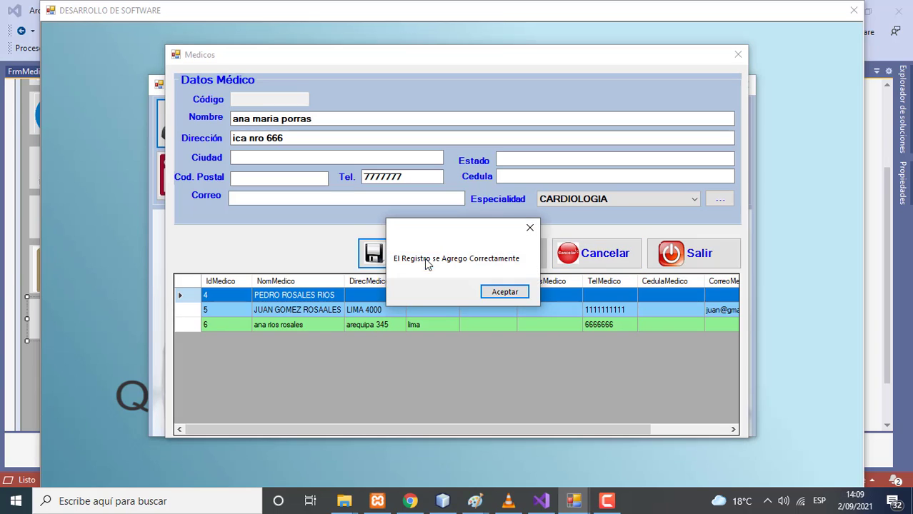
{"action": "left_click", "coordinate": [503, 292]}
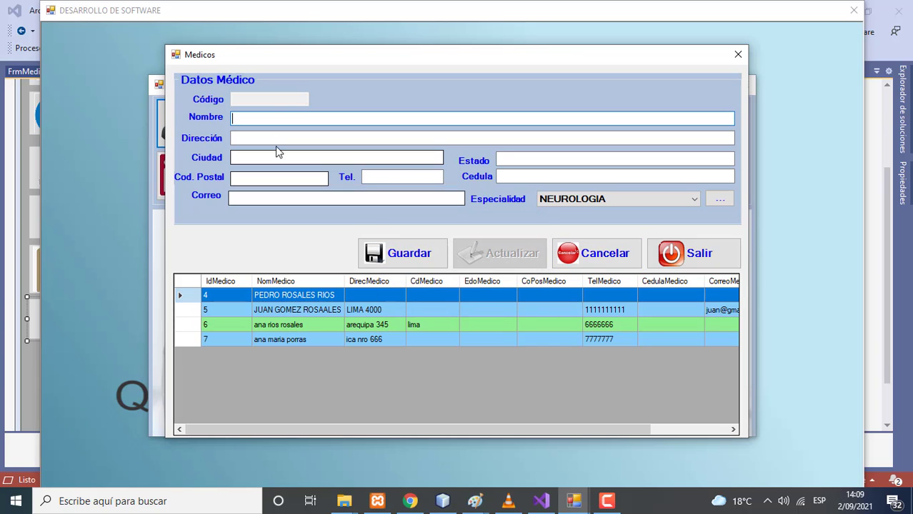
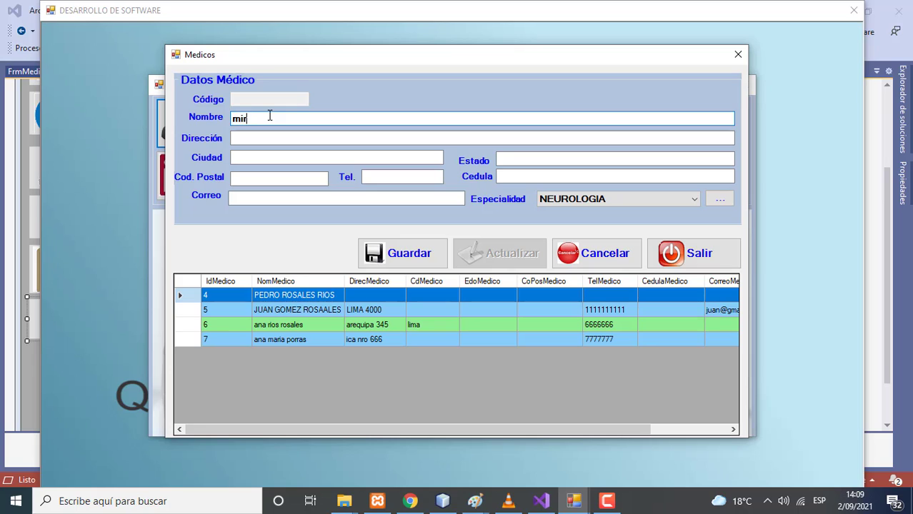
Save a NEUROLOGIA doctor with name, address, ID number, phone and e-mail as row 8
{"action": "left_click", "coordinate": [250, 137]}
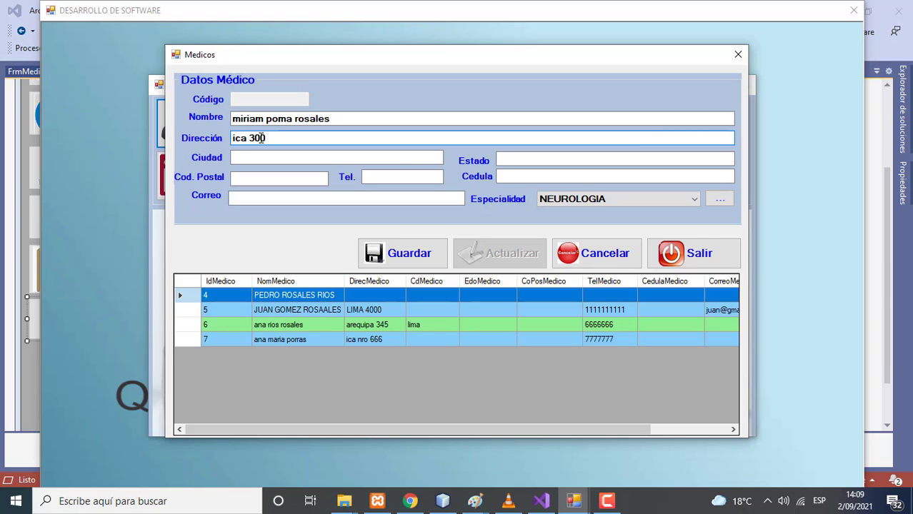
{"action": "left_click", "coordinate": [535, 176]}
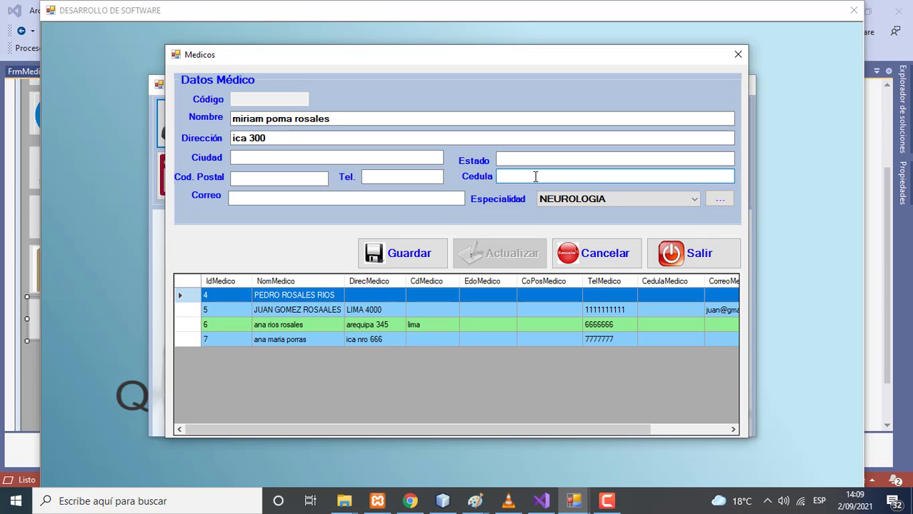
{"action": "type", "text": "22222222"}
{"action": "left_click", "coordinate": [400, 181]}
{"action": "type", "text": "777777"}
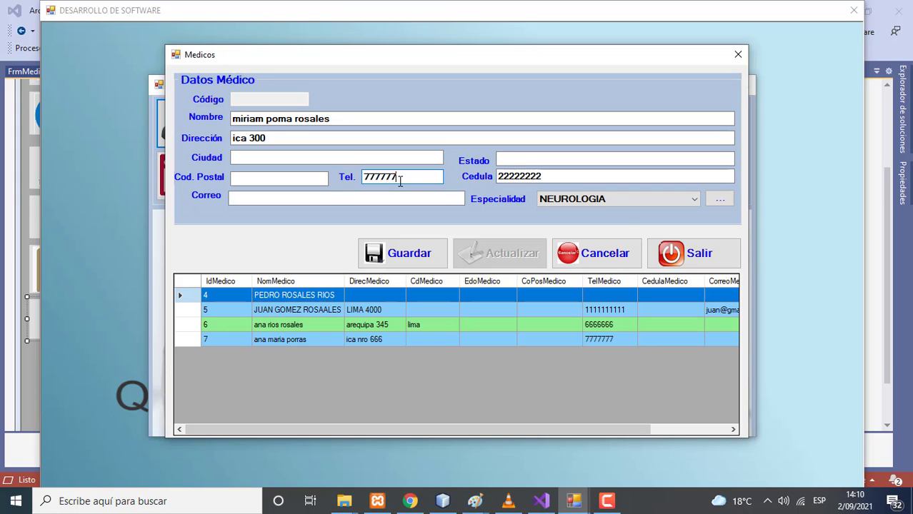
{"action": "type", "text": "7"}
{"action": "left_click", "coordinate": [320, 198]}
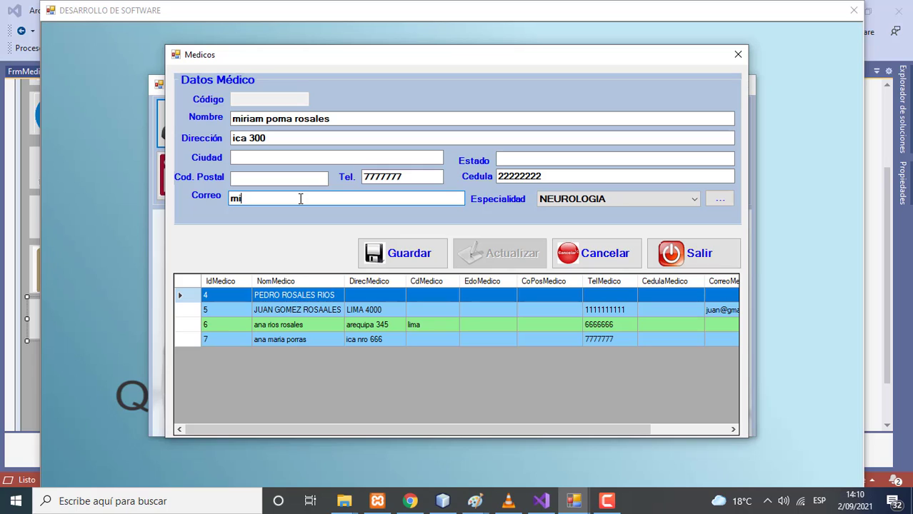
{"action": "left_click", "coordinate": [396, 255]}
{"action": "left_click", "coordinate": [483, 293]}
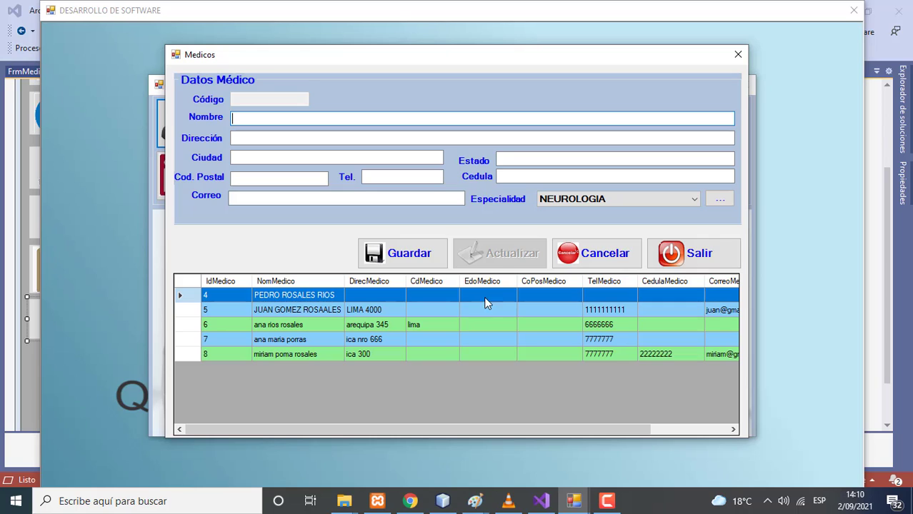
Replace doctor 4's address with the new street address and update the record
{"action": "left_click", "coordinate": [308, 295]}
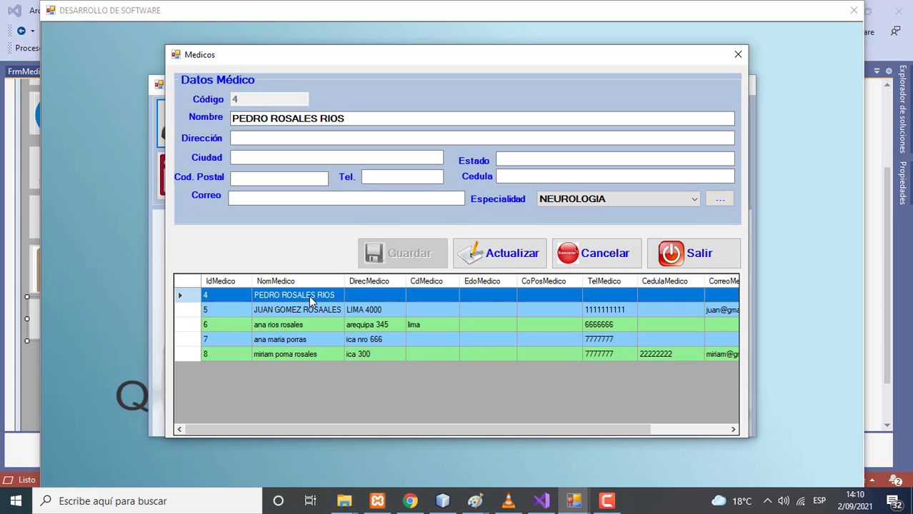
{"action": "left_click", "coordinate": [273, 138]}
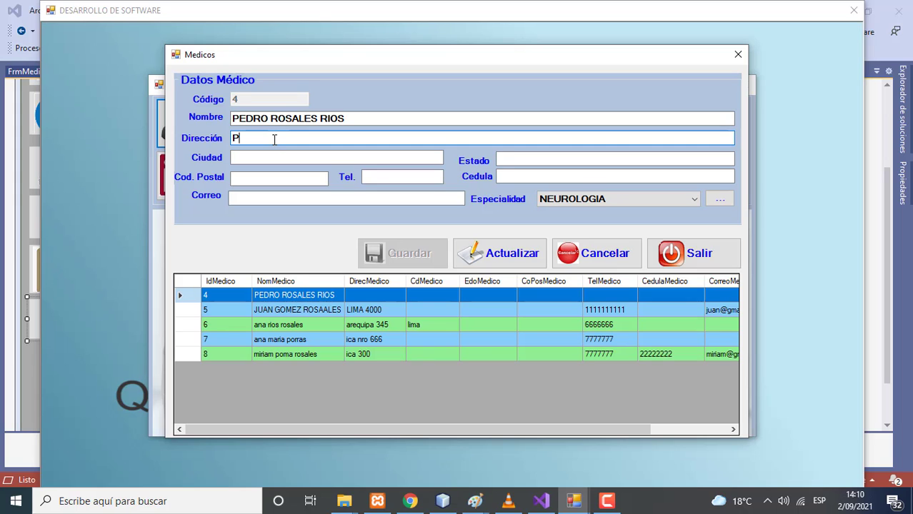
{"action": "left_click", "coordinate": [516, 261]}
{"action": "left_click", "coordinate": [507, 291]}
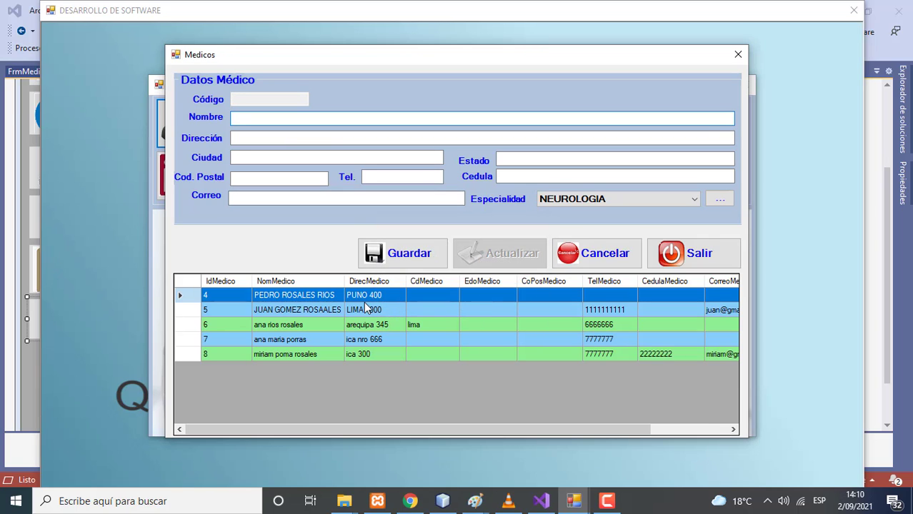
Set doctor 5's city to PIURA and update the record
{"action": "left_click", "coordinate": [327, 314]}
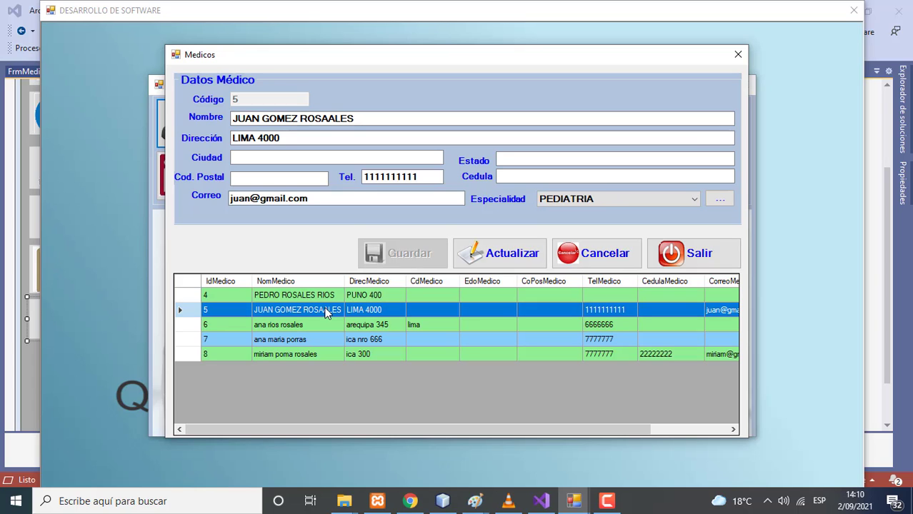
{"action": "left_click", "coordinate": [264, 159]}
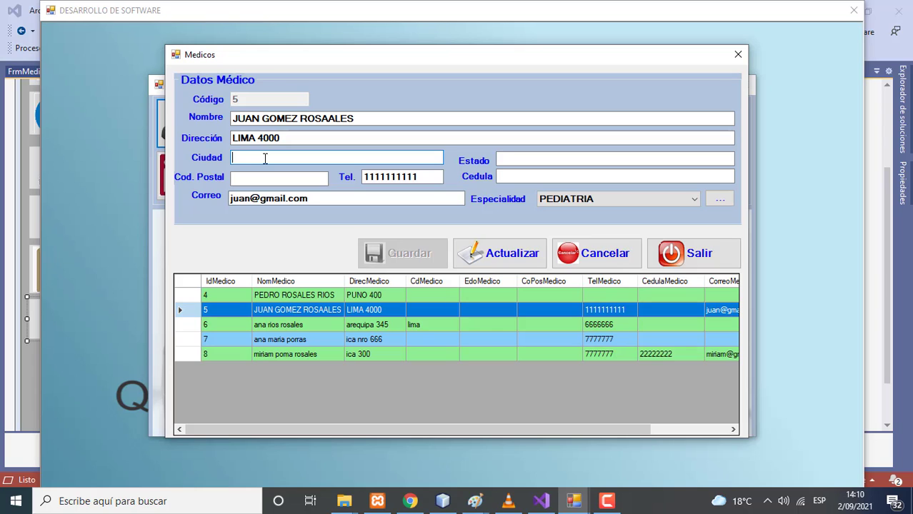
{"action": "type", "text": "PIURA"}
{"action": "left_click", "coordinate": [499, 250]}
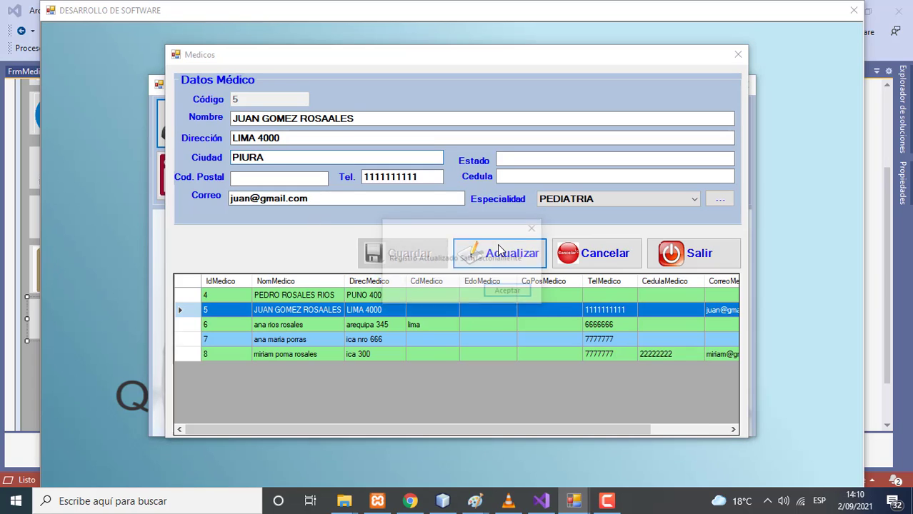
{"action": "left_click", "coordinate": [515, 293]}
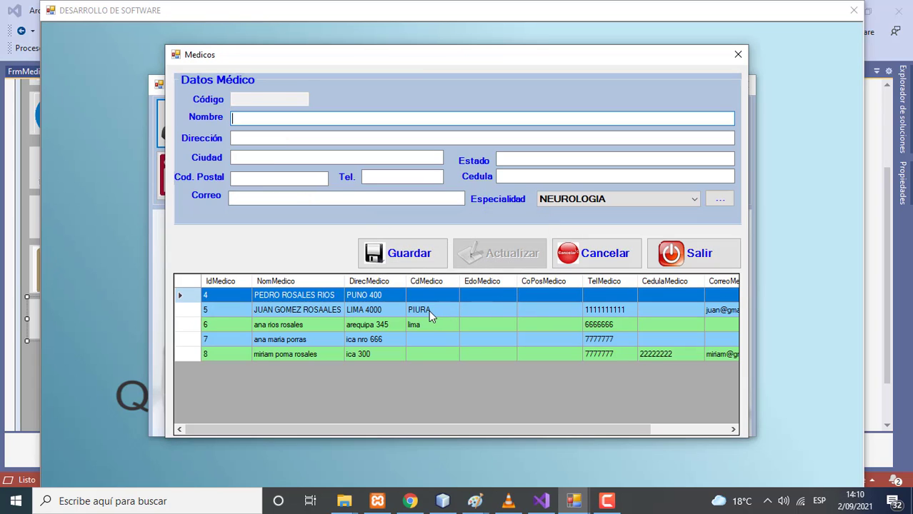
Change doctor 6's city from lima to PUEBLO LIBRES and update the record
{"action": "left_click", "coordinate": [289, 327]}
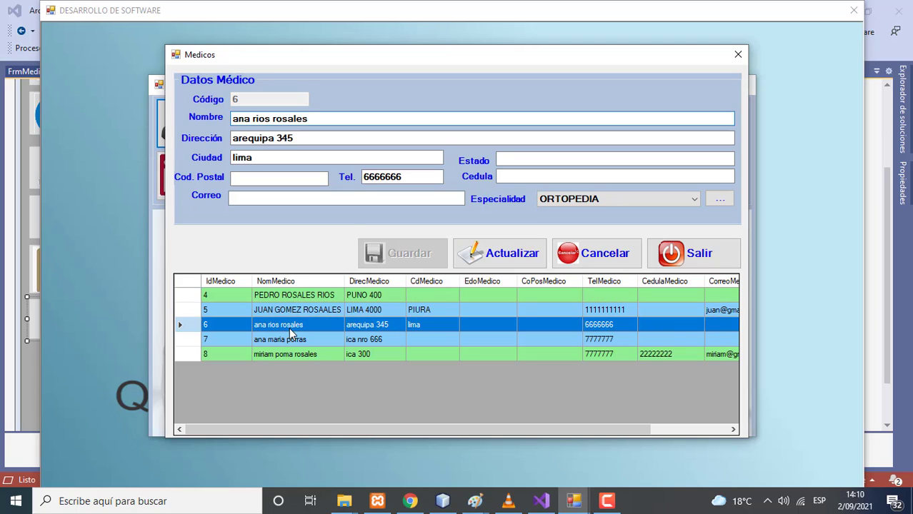
{"action": "left_click", "coordinate": [255, 158]}
{"action": "key", "text": "BackSpace"}
{"action": "key", "text": "BackSpace"}
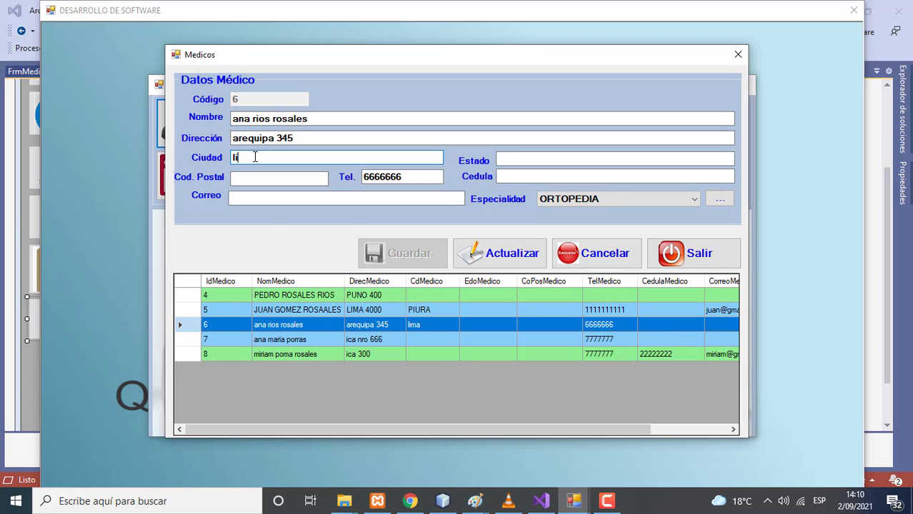
{"action": "type", "text": "PUEBLO LIBRES"}
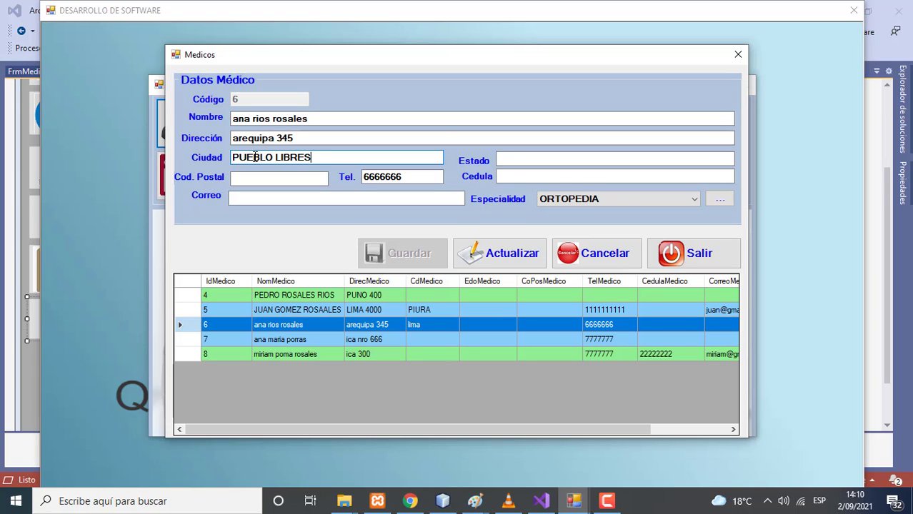
{"action": "left_click", "coordinate": [510, 254]}
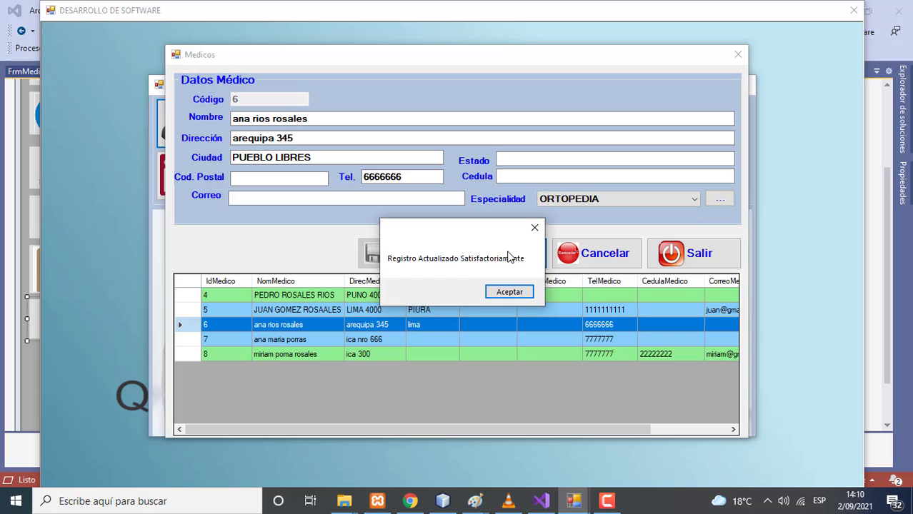
{"action": "left_click", "coordinate": [504, 289]}
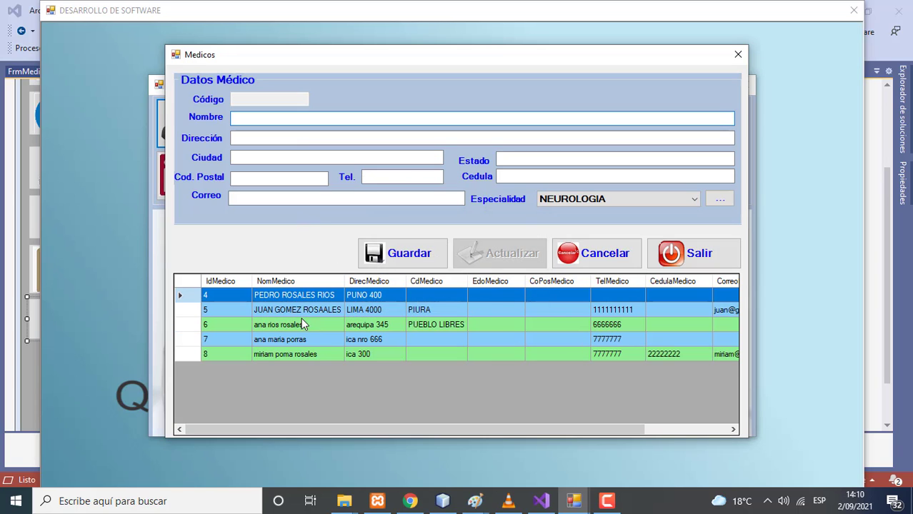
Set doctor 7's city to MOQUEGUA and update the record
{"action": "left_click", "coordinate": [281, 338]}
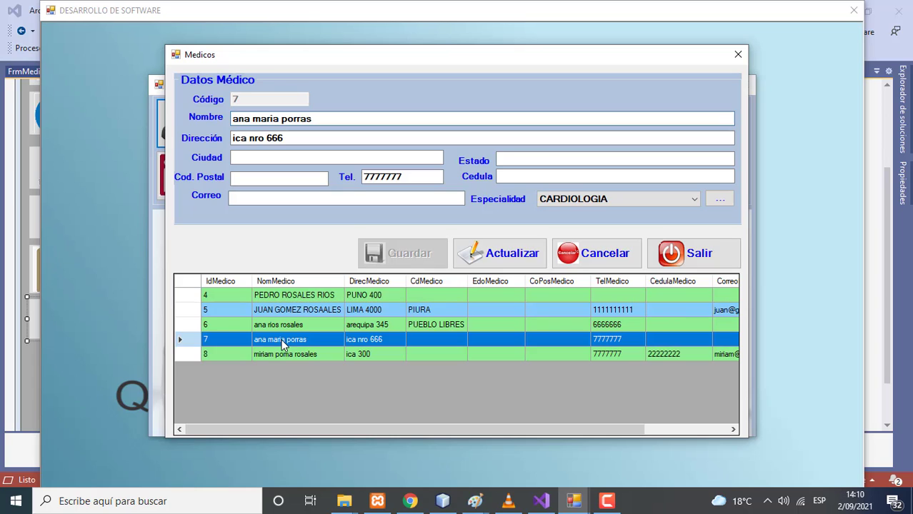
{"action": "left_click", "coordinate": [278, 158]}
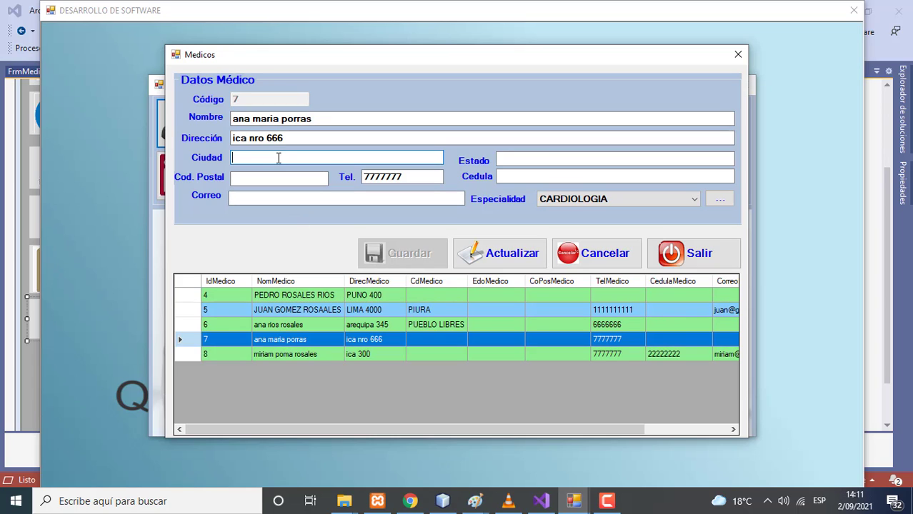
{"action": "type", "text": "MOQUEGUA"}
{"action": "left_click", "coordinate": [478, 246]}
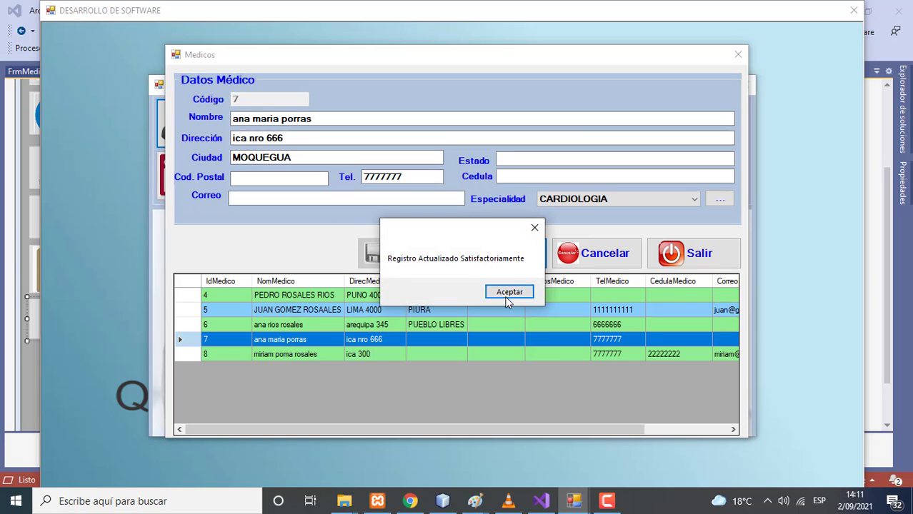
{"action": "left_click", "coordinate": [504, 297]}
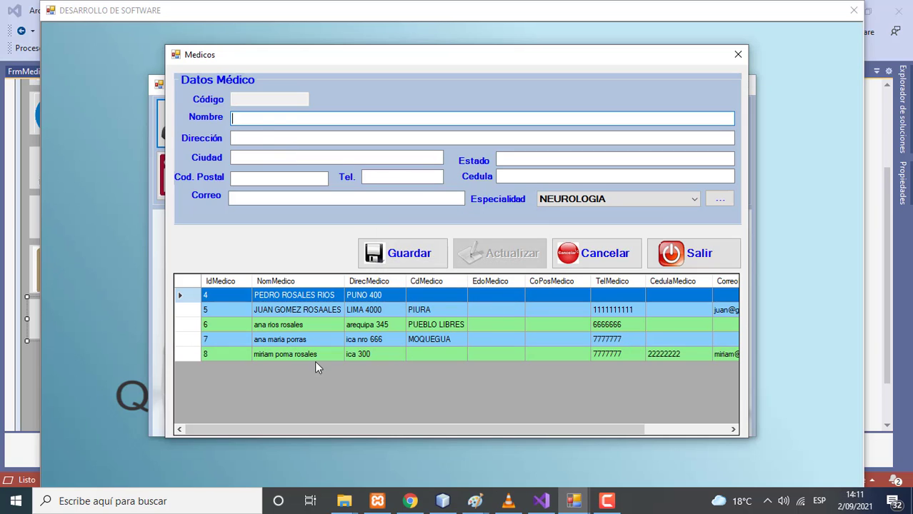
Set doctor 8's city to LIMA and postal code to 77777777, then update
{"action": "double_click", "coordinate": [287, 353]}
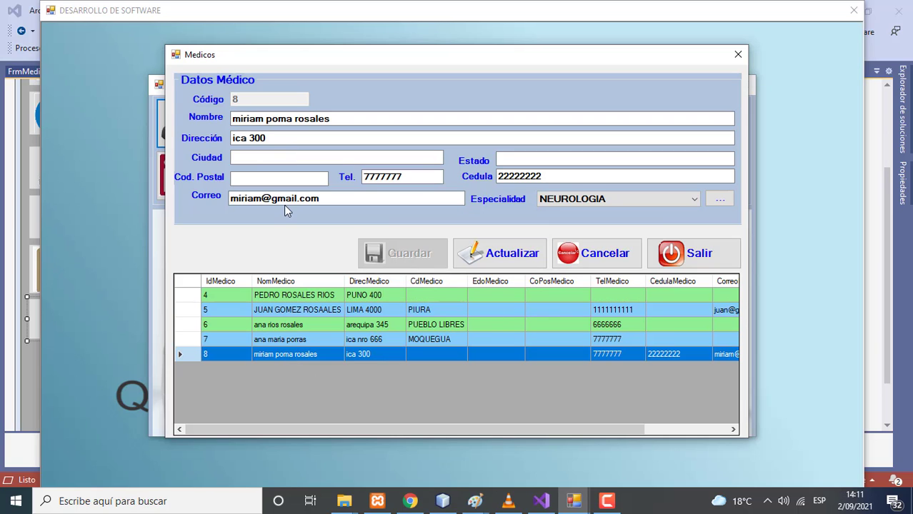
{"action": "left_click", "coordinate": [252, 160]}
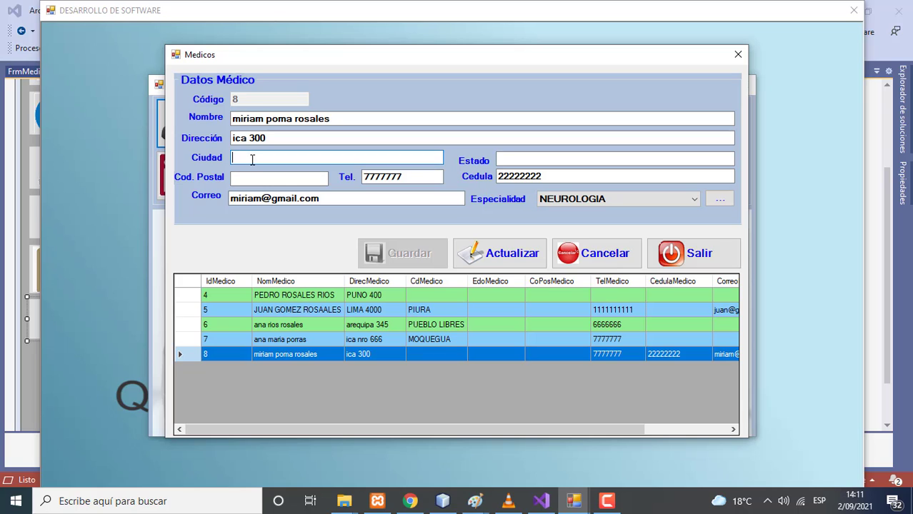
{"action": "type", "text": "LIMA"}
{"action": "left_click", "coordinate": [252, 177]}
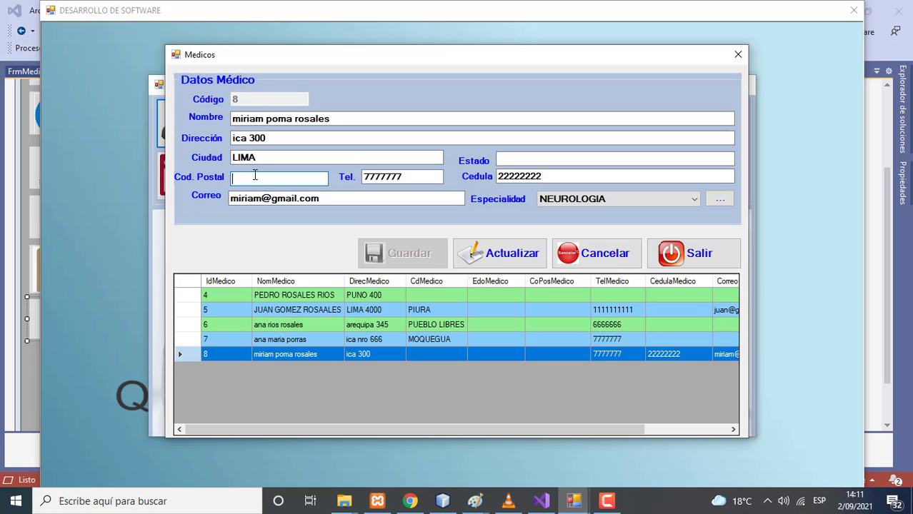
{"action": "type", "text": "77777777"}
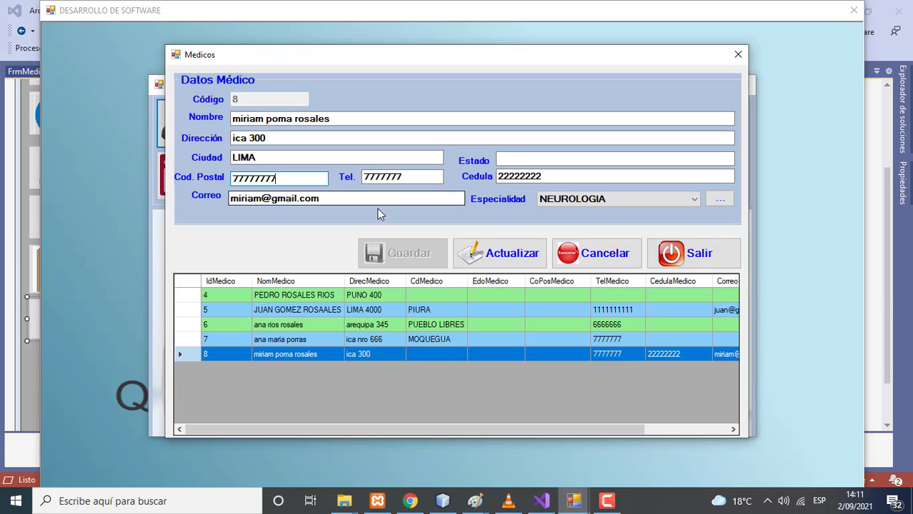
{"action": "left_click", "coordinate": [493, 250]}
{"action": "left_click", "coordinate": [509, 292]}
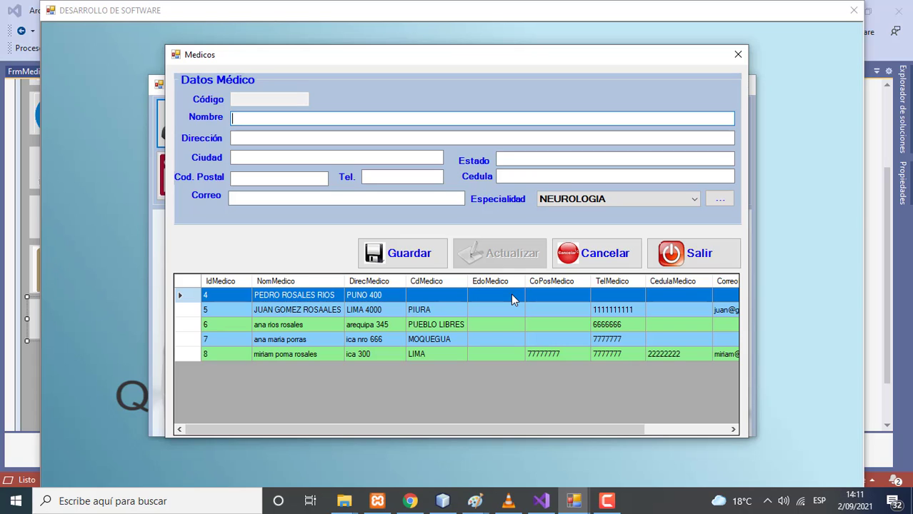
Add an e-mail address to doctor 6's Correo field and save the record
{"action": "left_click", "coordinate": [278, 329]}
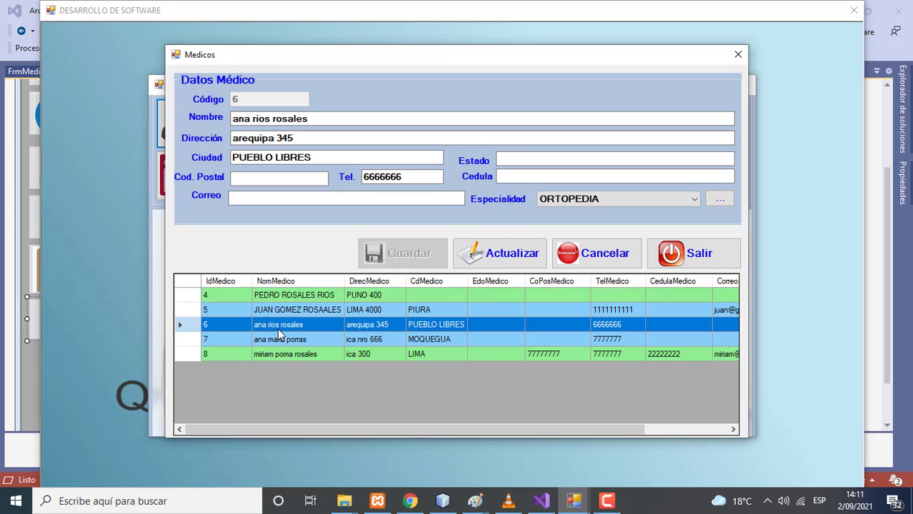
{"action": "left_click", "coordinate": [272, 199]}
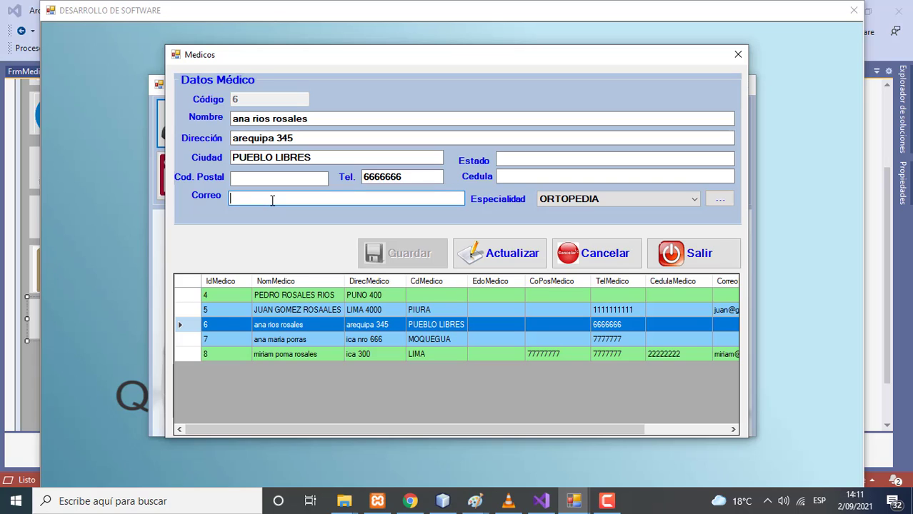
{"action": "left_click", "coordinate": [473, 255]}
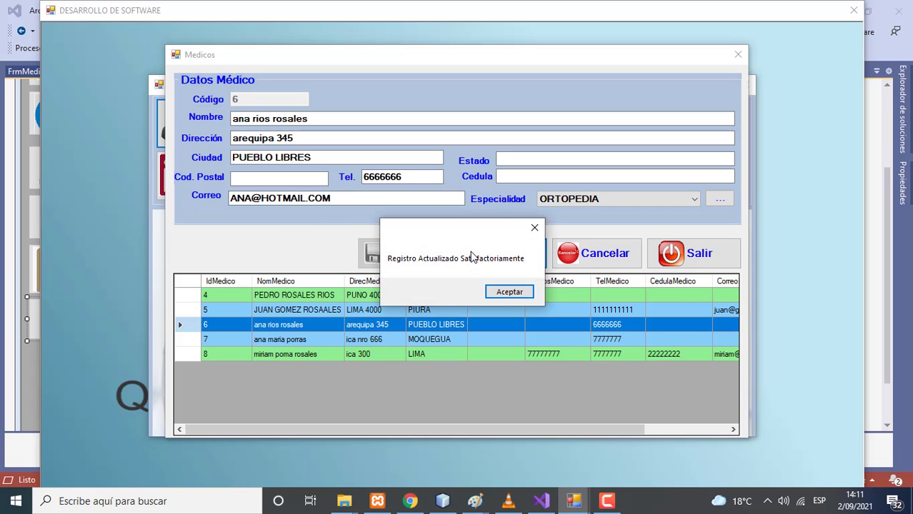
{"action": "left_click", "coordinate": [505, 293]}
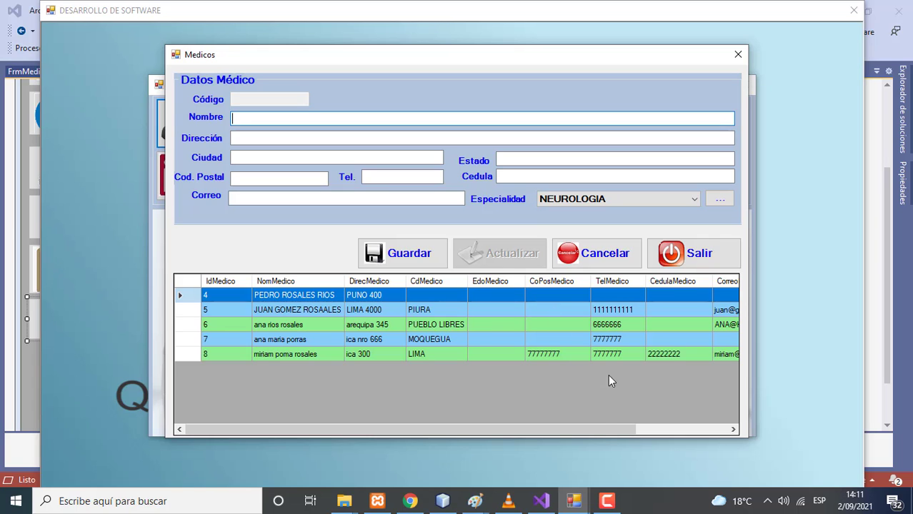
Change the street number in doctor 8's Dirección to 9000 and save the record
{"action": "left_click_drag", "start_coordinate": [598, 423], "coordinate": [194, 355]}
{"action": "double_click", "coordinate": [283, 356]}
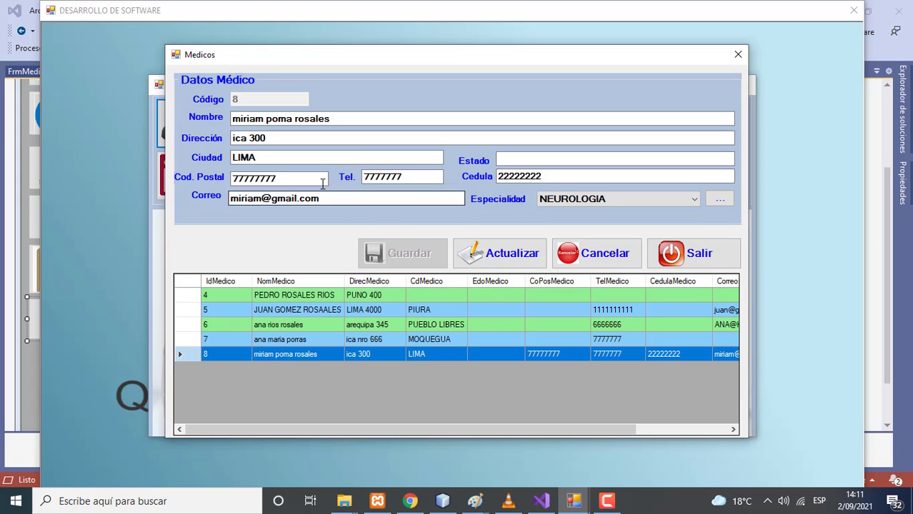
{"action": "left_click", "coordinate": [286, 139]}
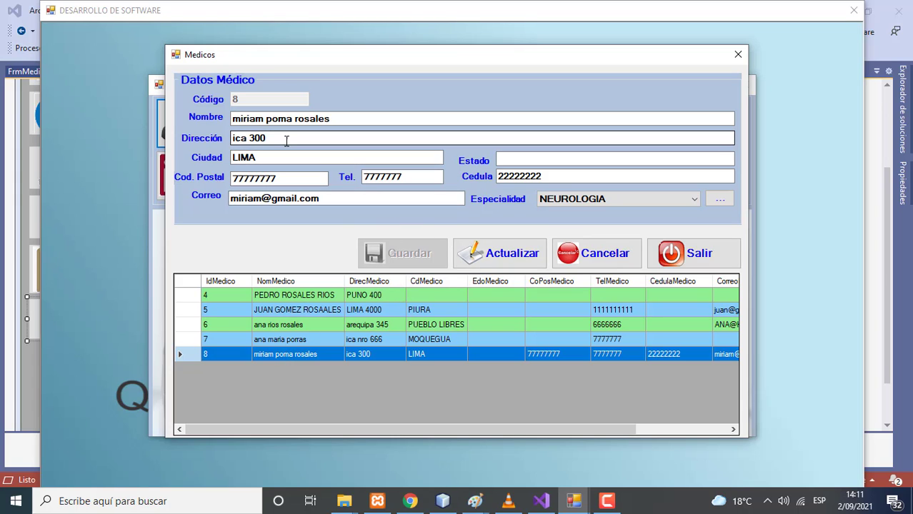
{"action": "key", "text": "BackSpace"}
{"action": "key", "text": "BackSpace"}
{"action": "key", "text": "BackSpace"}
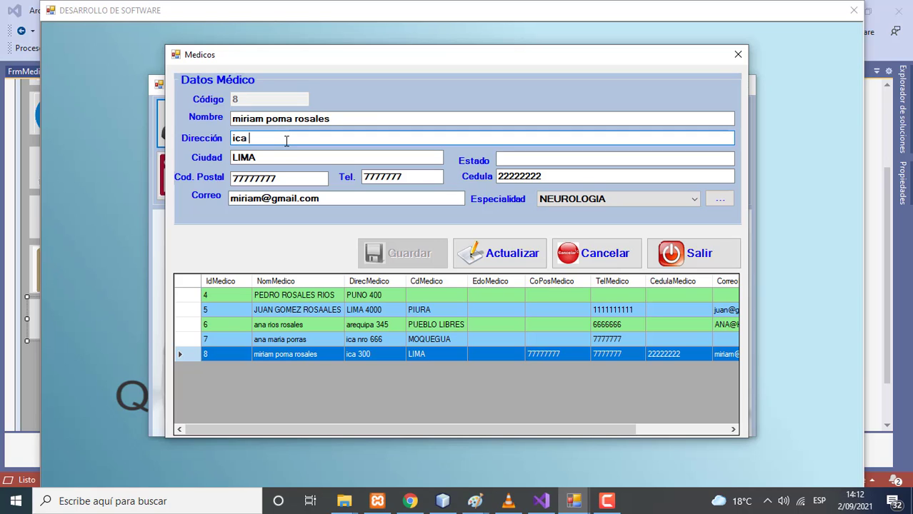
{"action": "type", "text": "9000"}
{"action": "left_click", "coordinate": [500, 253]}
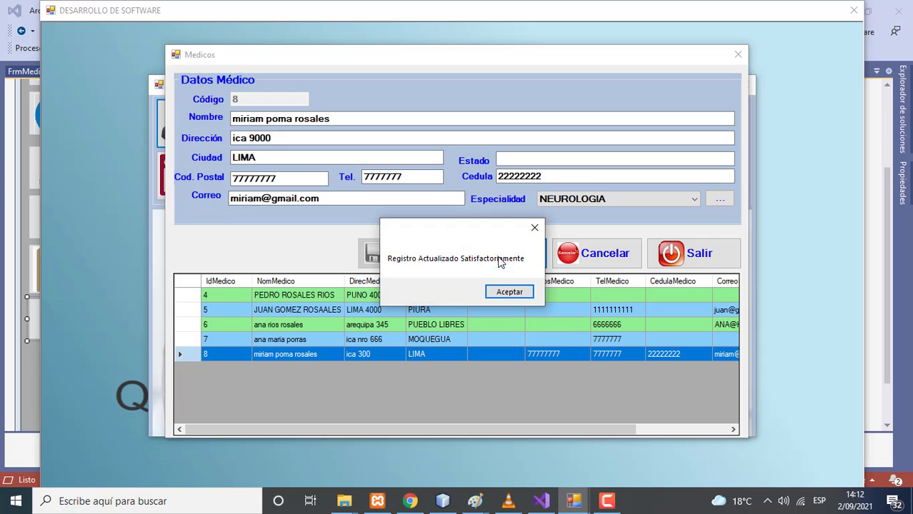
{"action": "left_click", "coordinate": [509, 292]}
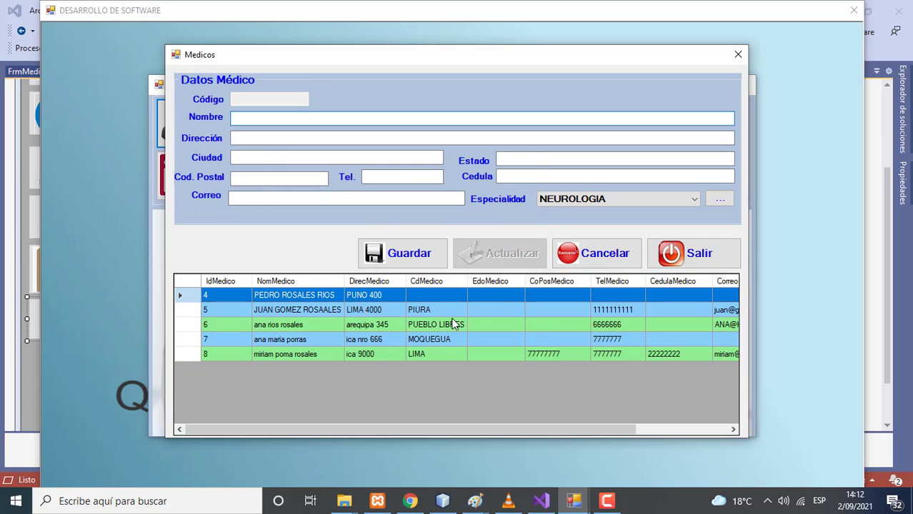
Delete doctor 5 and then doctor 7, confirming each deletion with Sí
{"action": "left_click", "coordinate": [391, 356]}
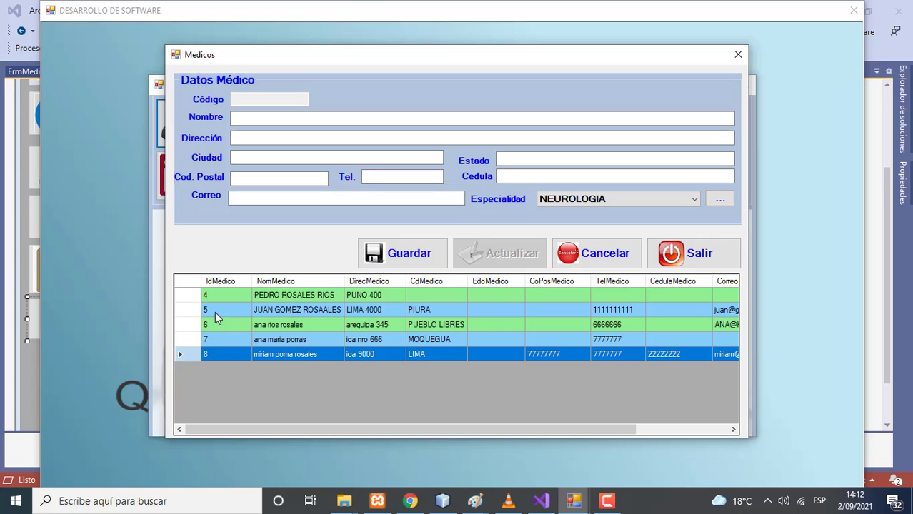
{"action": "left_click", "coordinate": [196, 310]}
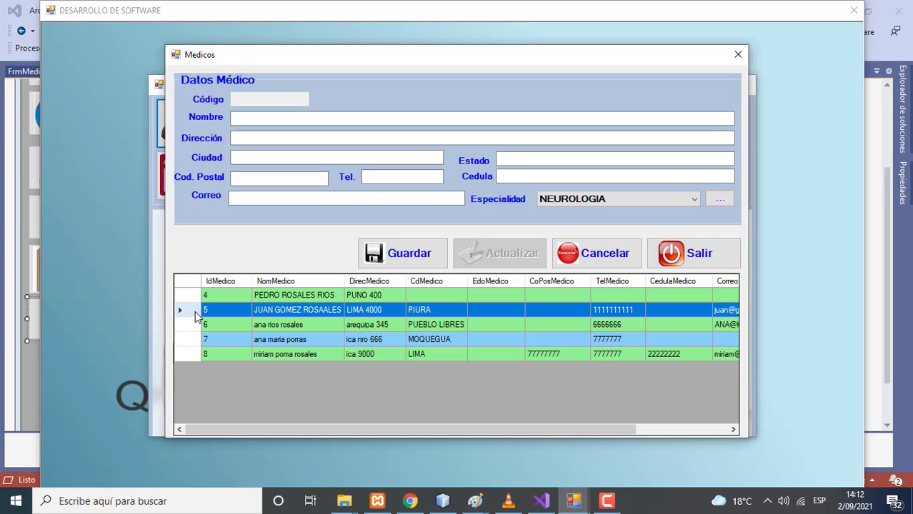
{"action": "double_click", "coordinate": [198, 310]}
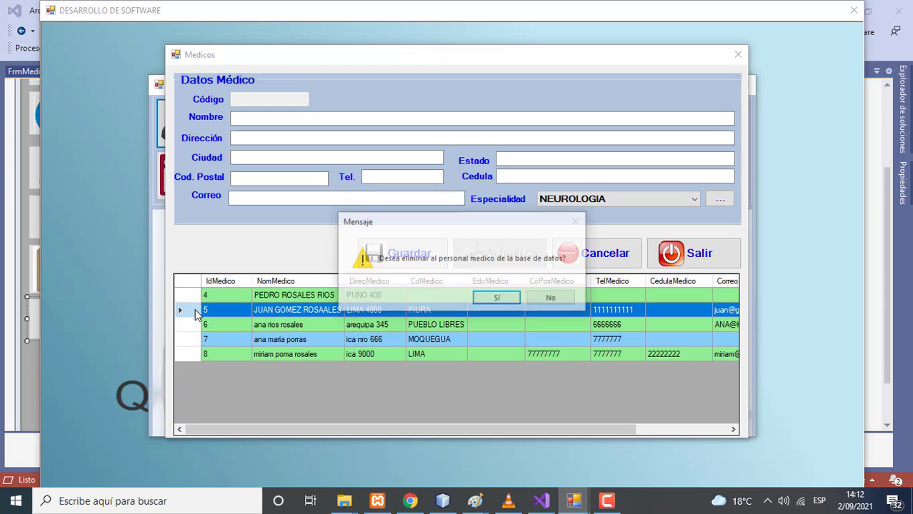
{"action": "left_click", "coordinate": [497, 300]}
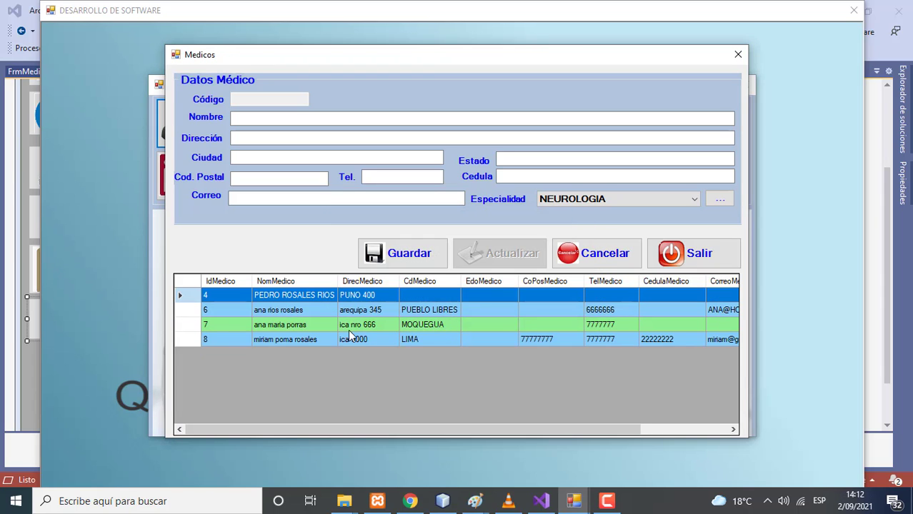
{"action": "double_click", "coordinate": [196, 325]}
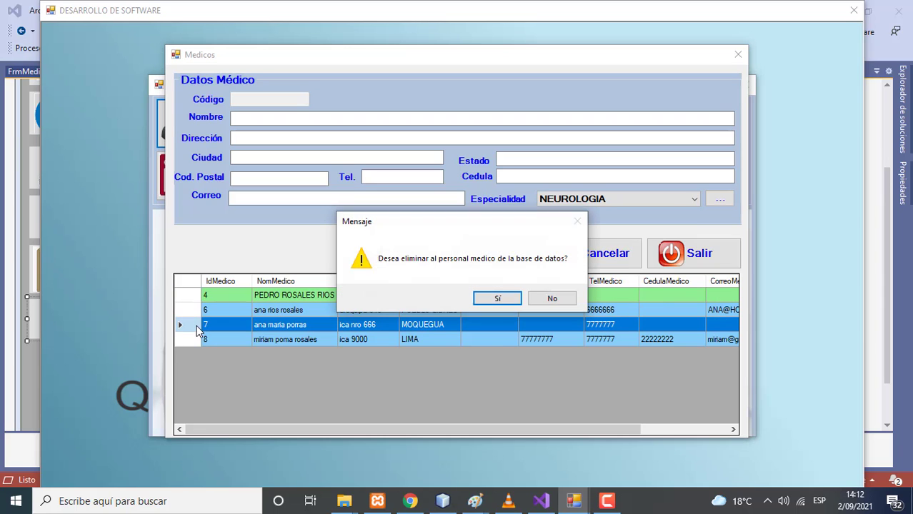
{"action": "left_click", "coordinate": [498, 298]}
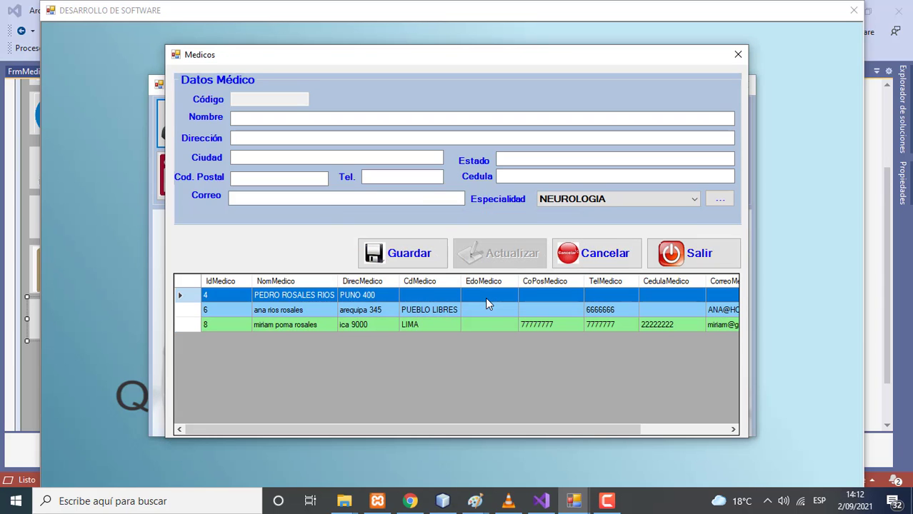
Delete the UROLOGIA specialty from the specialty management form
{"action": "left_click", "coordinate": [601, 200]}
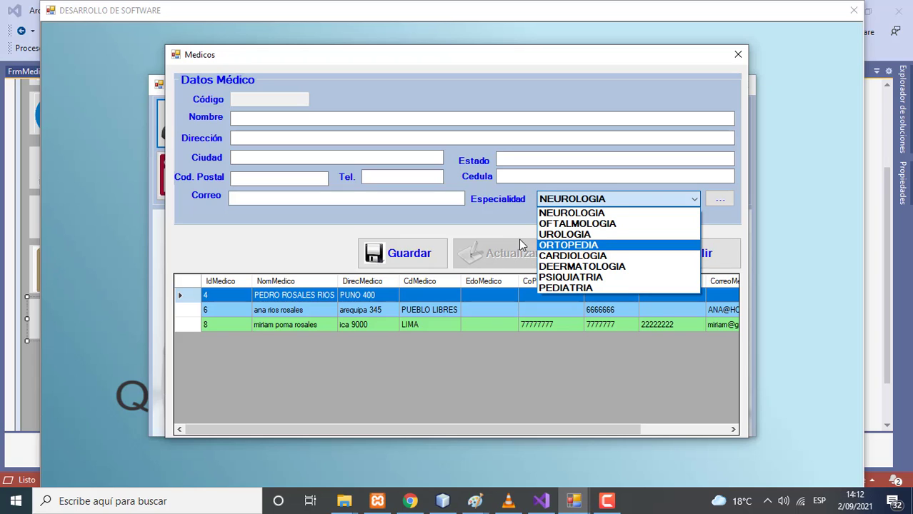
{"action": "left_click", "coordinate": [561, 236]}
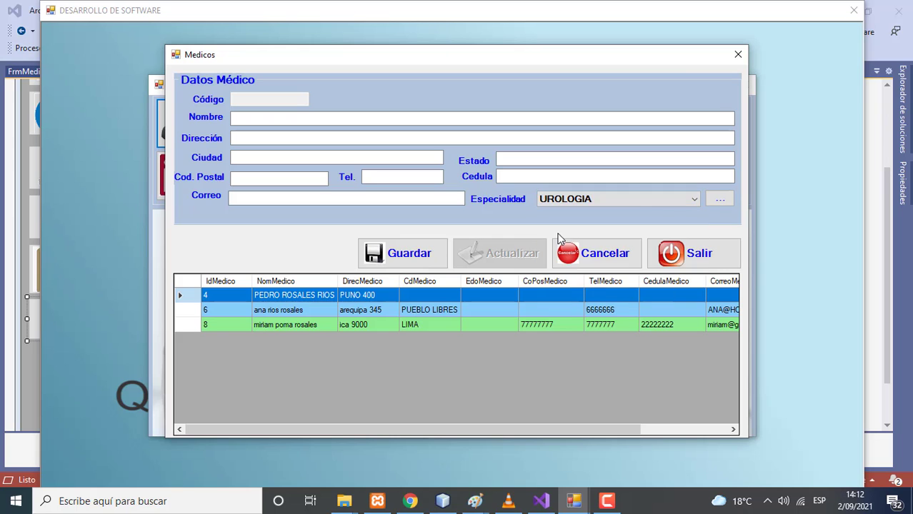
{"action": "left_click", "coordinate": [718, 199]}
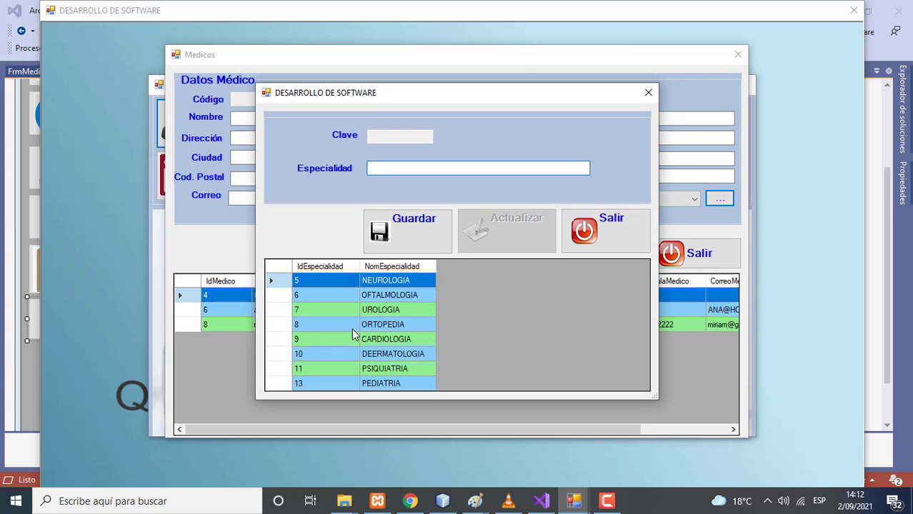
{"action": "left_click", "coordinate": [279, 310]}
{"action": "key", "text": "Delete"}
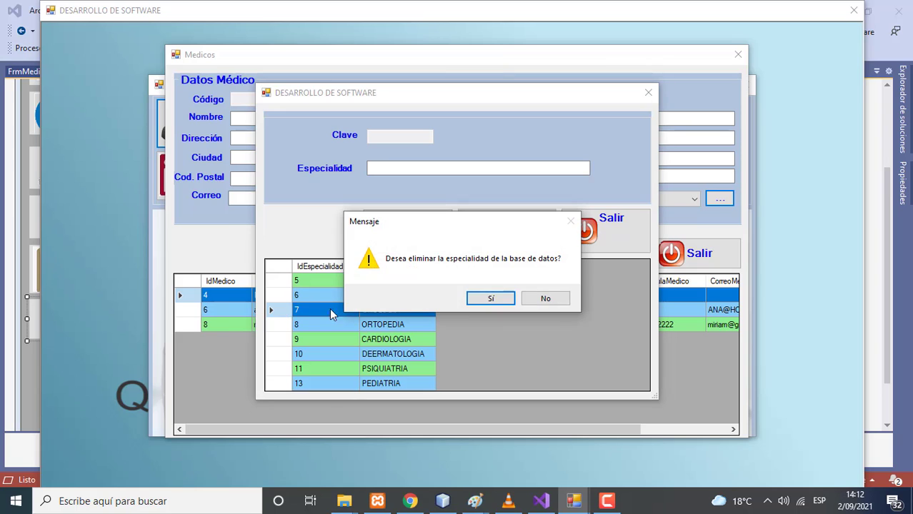
{"action": "left_click", "coordinate": [480, 297]}
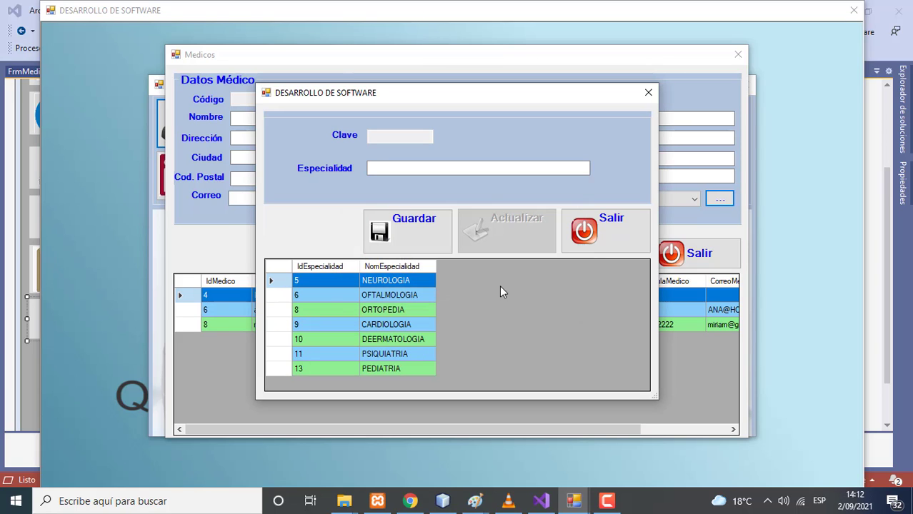
{"action": "left_click", "coordinate": [594, 244]}
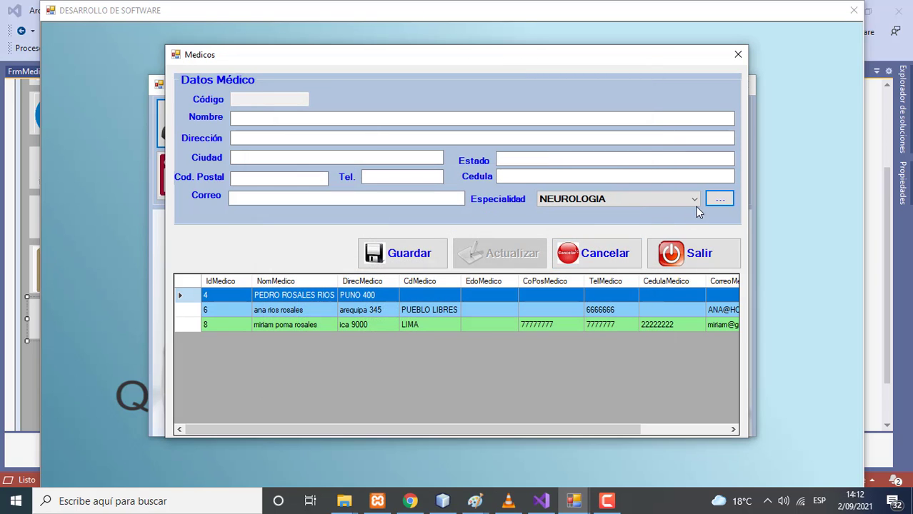
Check the updated specialty list, pick ORTOPEDIA, and close the Medicos form
{"action": "left_click", "coordinate": [711, 203]}
{"action": "left_click", "coordinate": [633, 235]}
{"action": "left_click", "coordinate": [690, 202]}
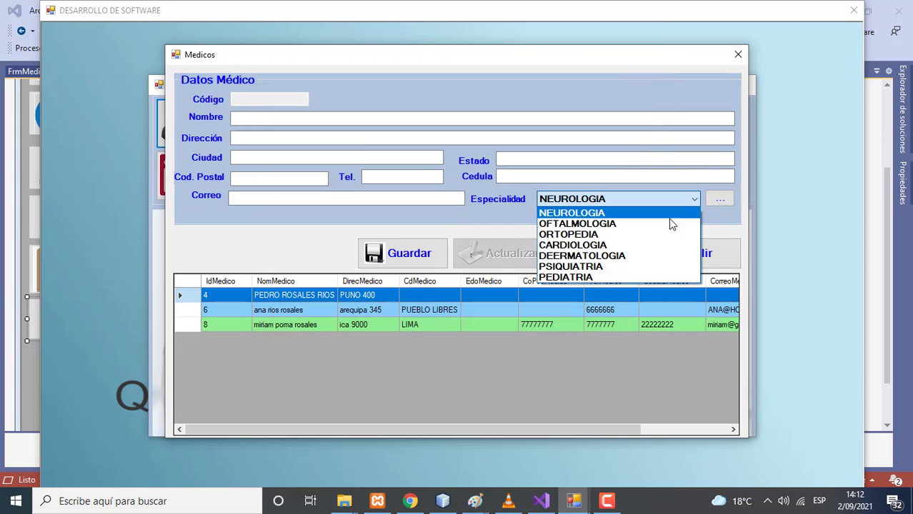
{"action": "left_click", "coordinate": [602, 238]}
{"action": "left_click", "coordinate": [683, 263]}
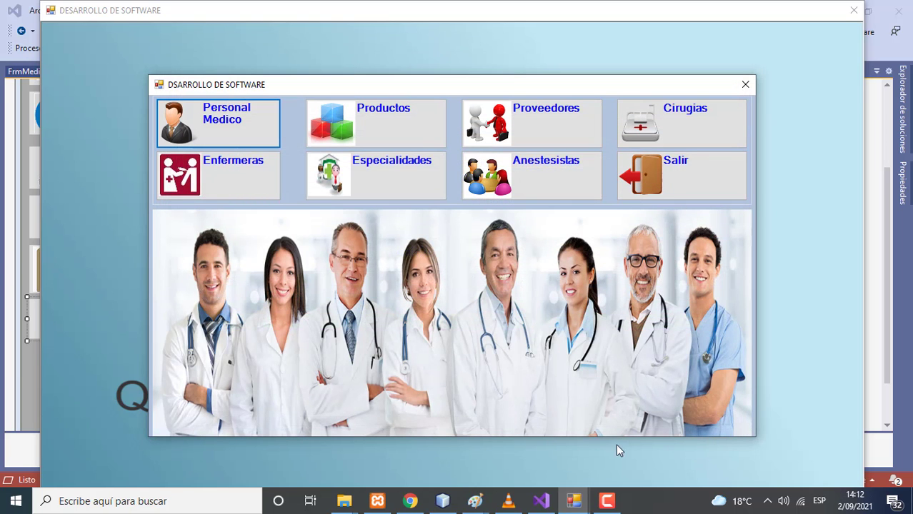
Restore Camtasia Recorder's panel from the taskbar, showing a 0:05:17 duration
{"action": "mouse_move", "coordinate": [606, 502]}
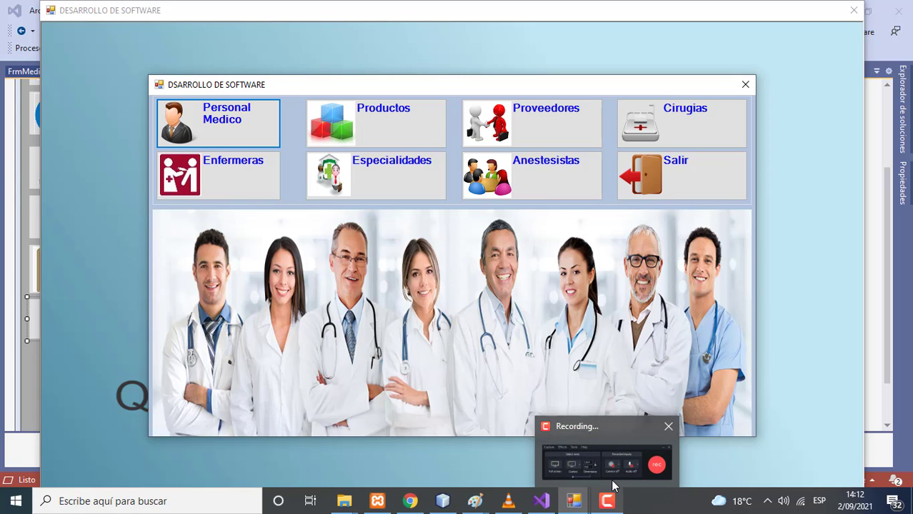
{"action": "mouse_move", "coordinate": [612, 486]}
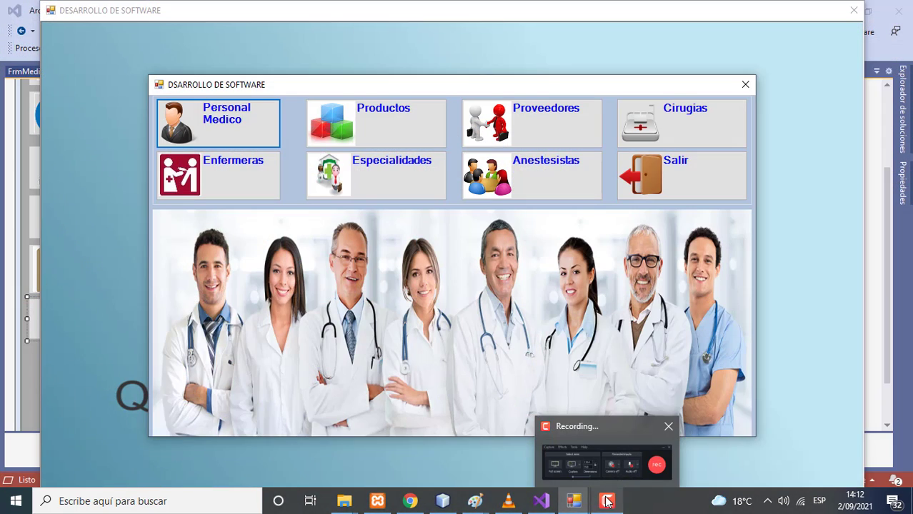
{"action": "left_click", "coordinate": [632, 475]}
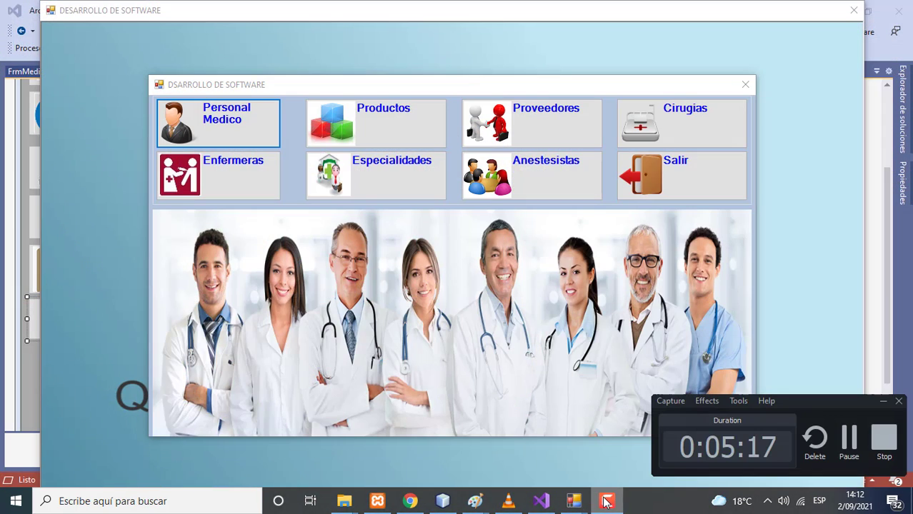